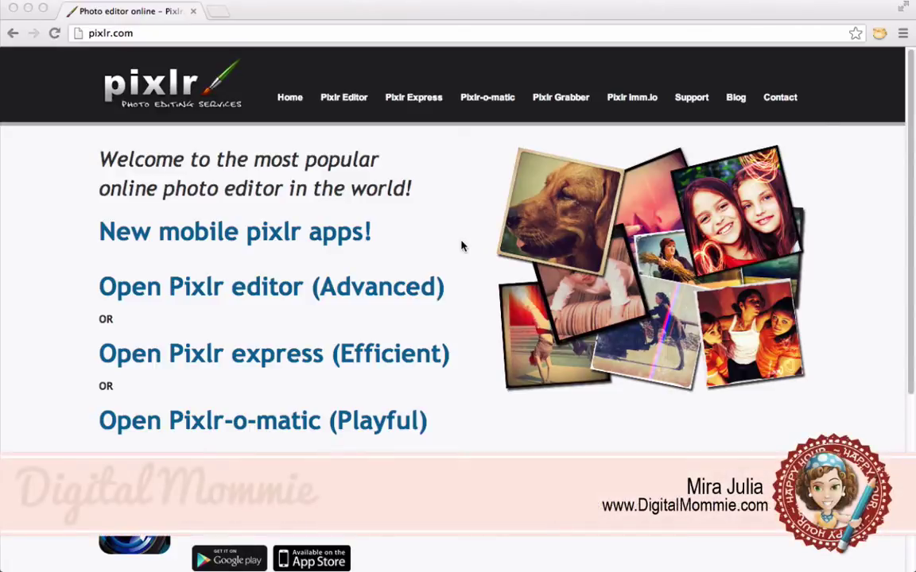
# Step: Open the advanced Pixlr editor, load 8573607_s.jpg from the Desktop and enlarge the image window around the photo
pyautogui.click(190, 32)
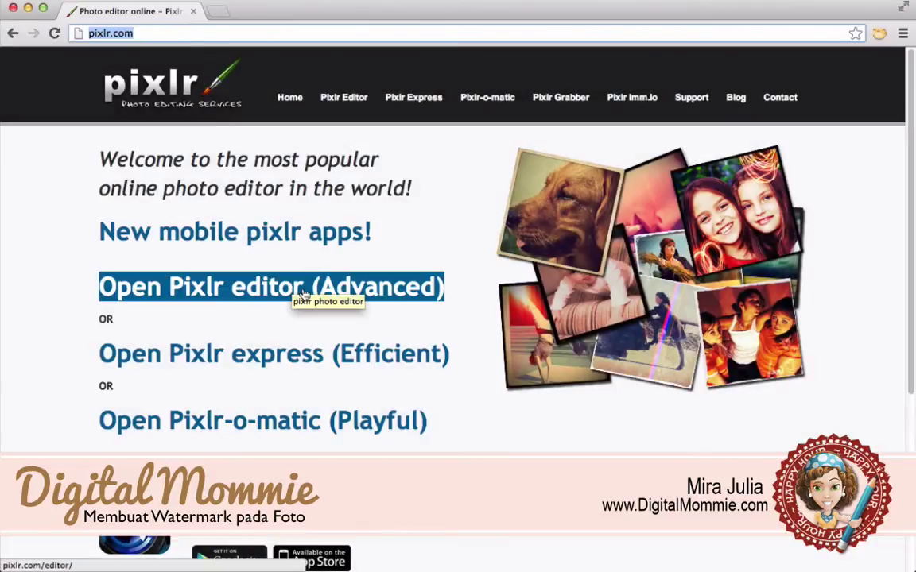
pyautogui.click(294, 293)
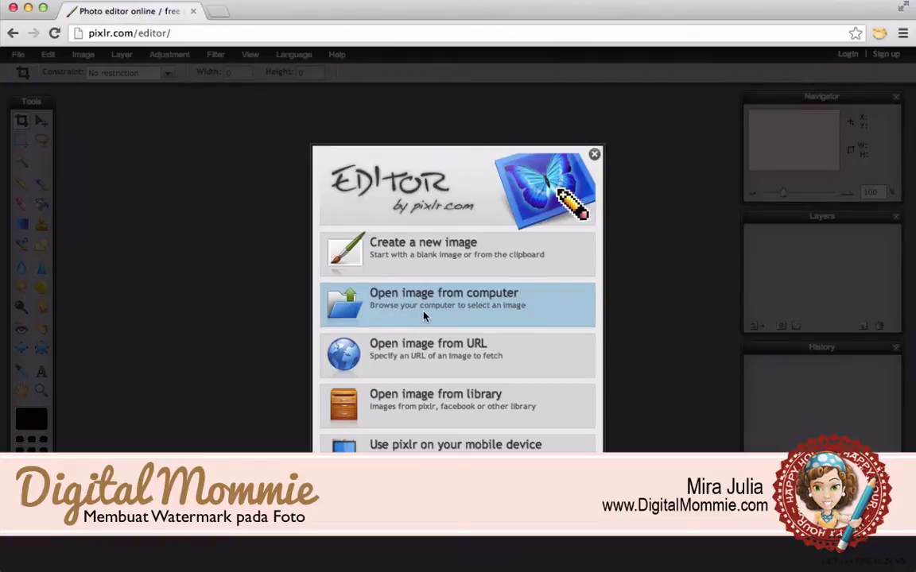
pyautogui.click(424, 317)
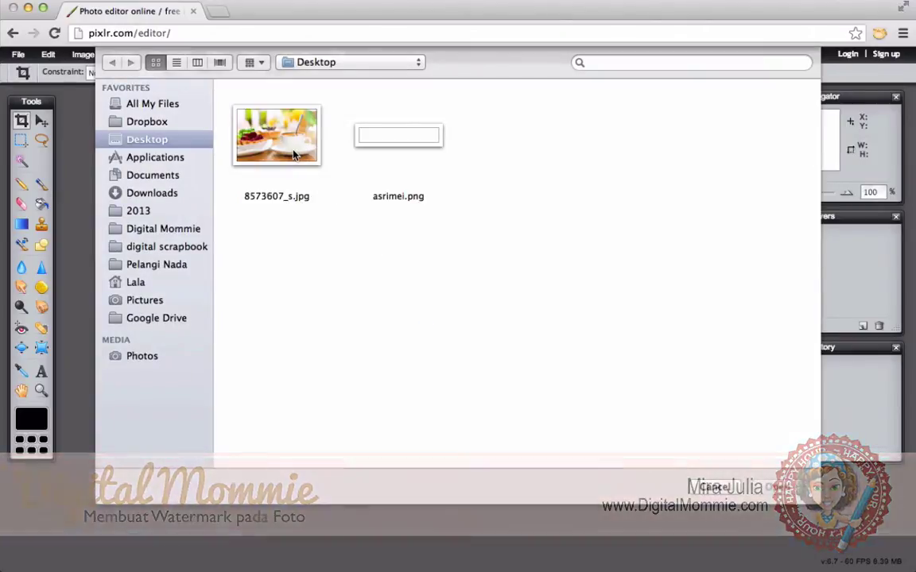
pyautogui.click(294, 155)
pyautogui.click(779, 487)
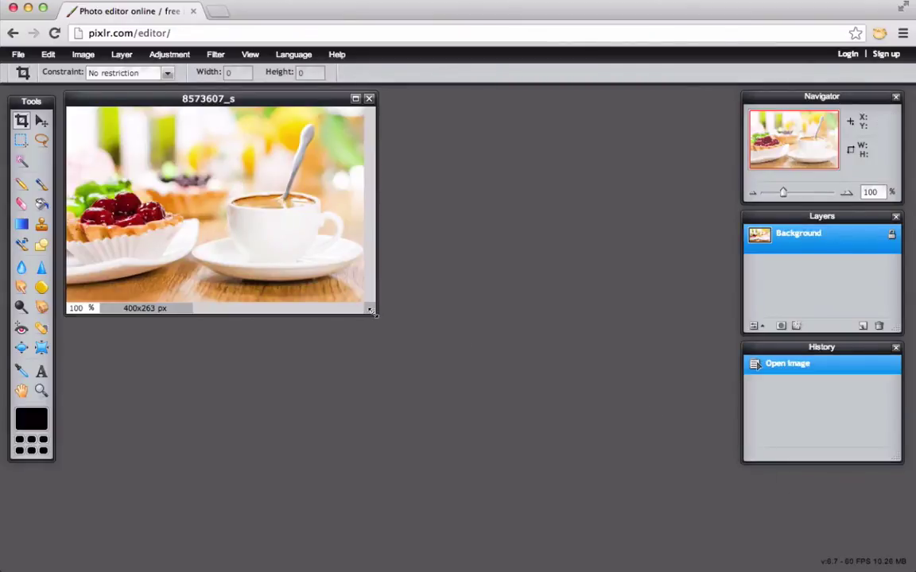
pyautogui.moveTo(371, 312); pyautogui.dragTo(697, 439)
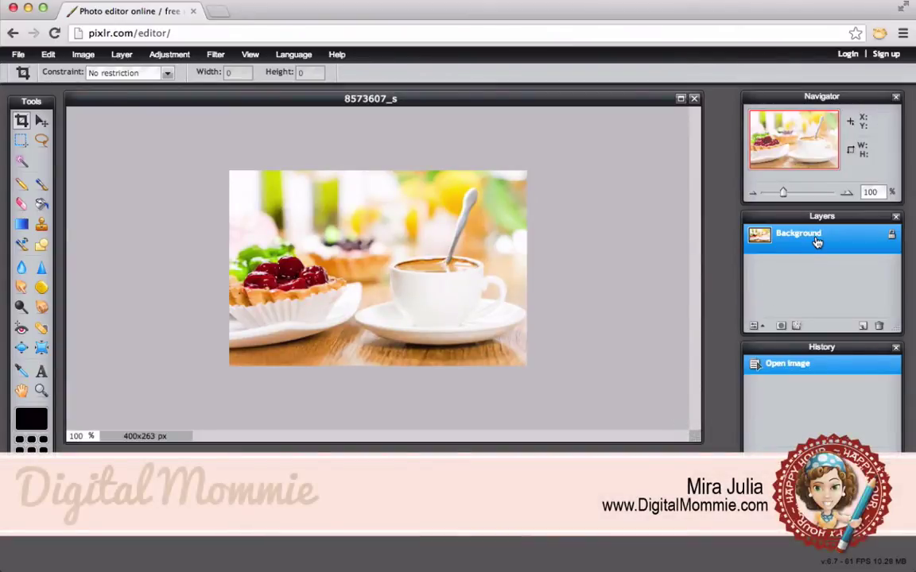
# Step: Add a new layer and marquee-select a full-width strip about 400 × 48 px across the lower part of the photo
pyautogui.click(863, 327)
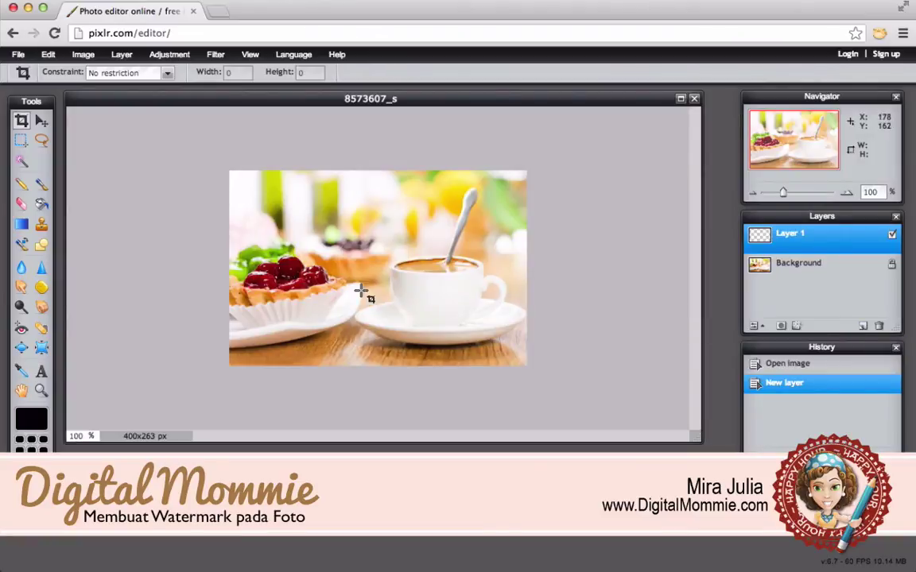
pyautogui.click(22, 141)
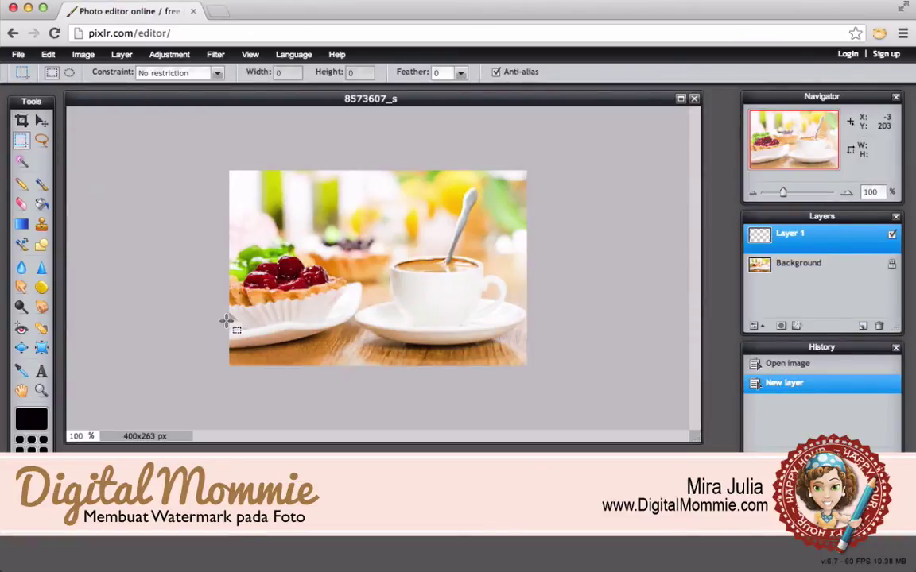
pyautogui.moveTo(226, 320); pyautogui.dragTo(551, 357)
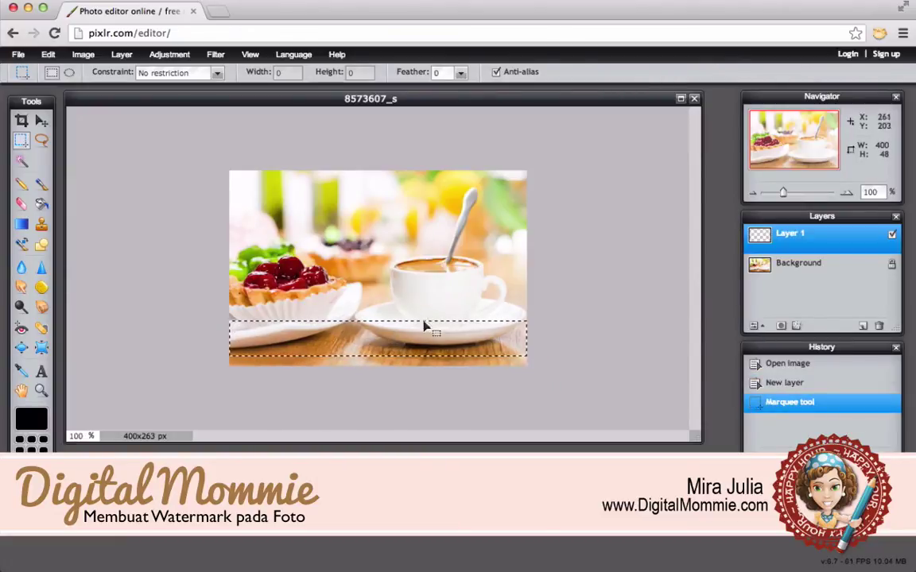
# Step: Sample colours from the cherries, the green background and the wooden table, ending with the table's brown as the main colour
pyautogui.click(22, 371)
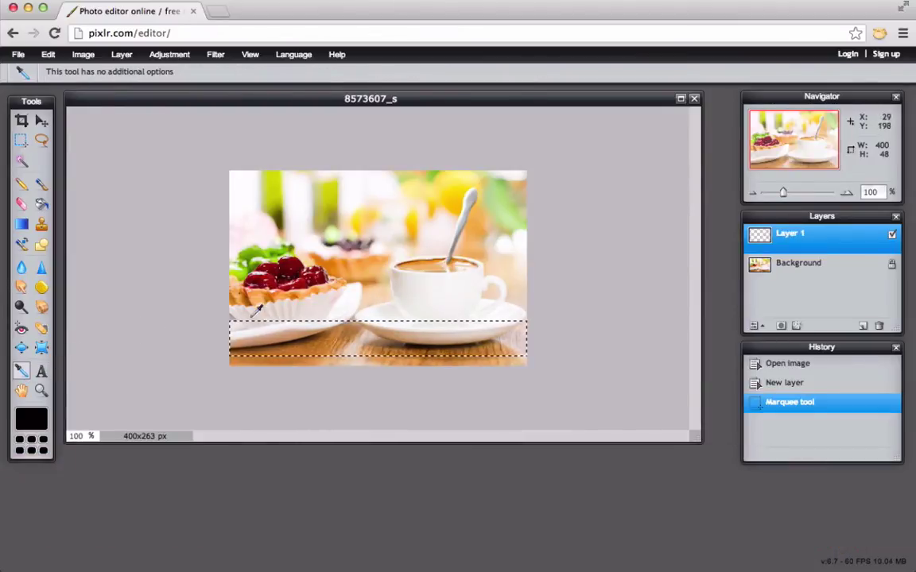
pyautogui.click(295, 258)
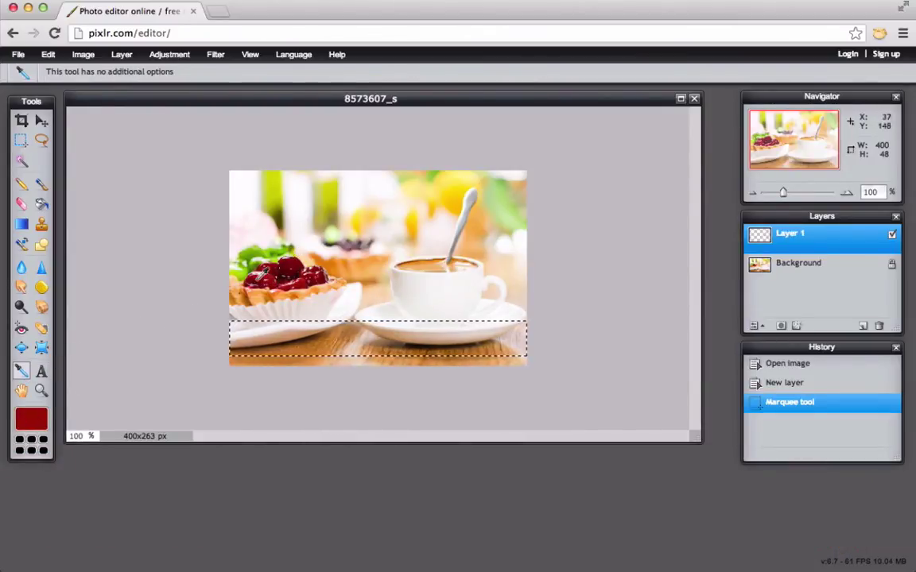
pyautogui.click(268, 203)
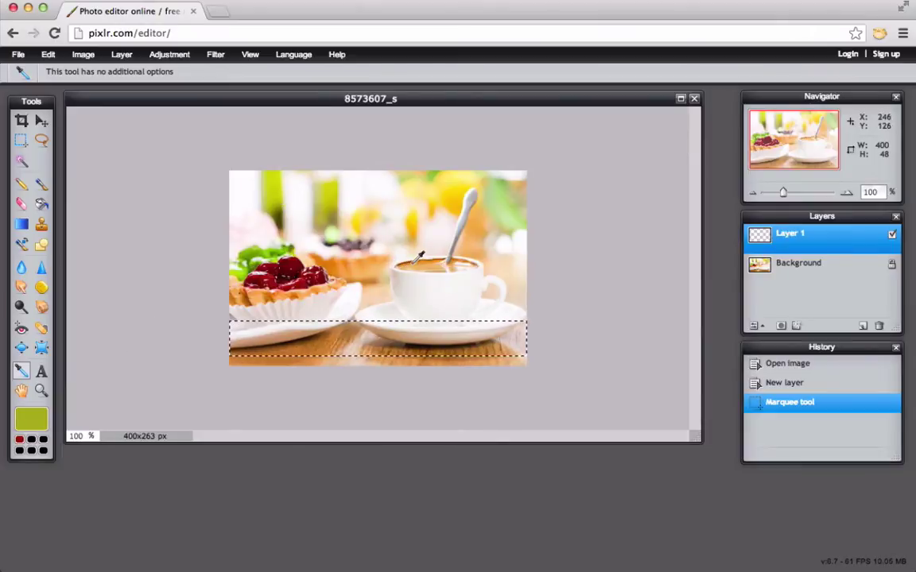
pyautogui.click(299, 338)
pyautogui.click(303, 338)
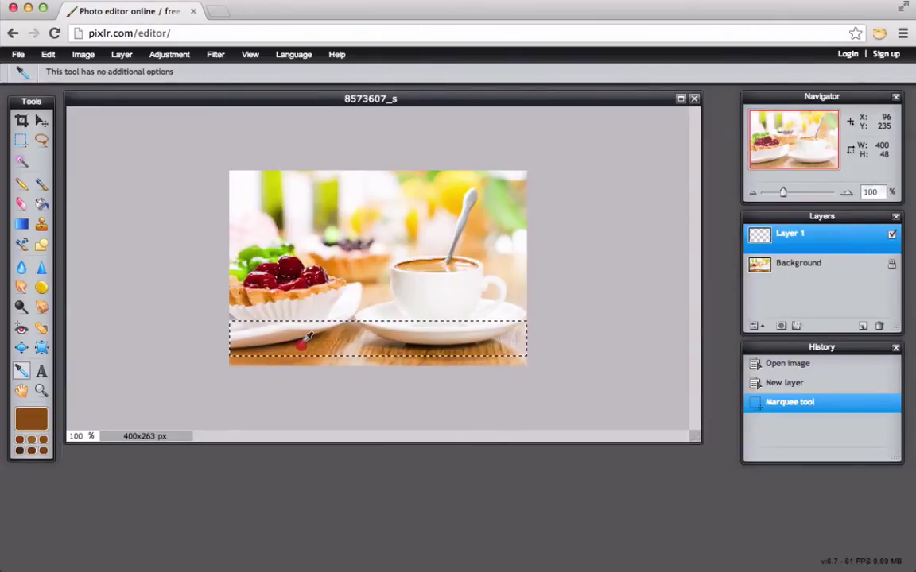
# Step: Fill the selected strip with the brown colour using the Paint bucket, and deselect it
pyautogui.click(42, 205)
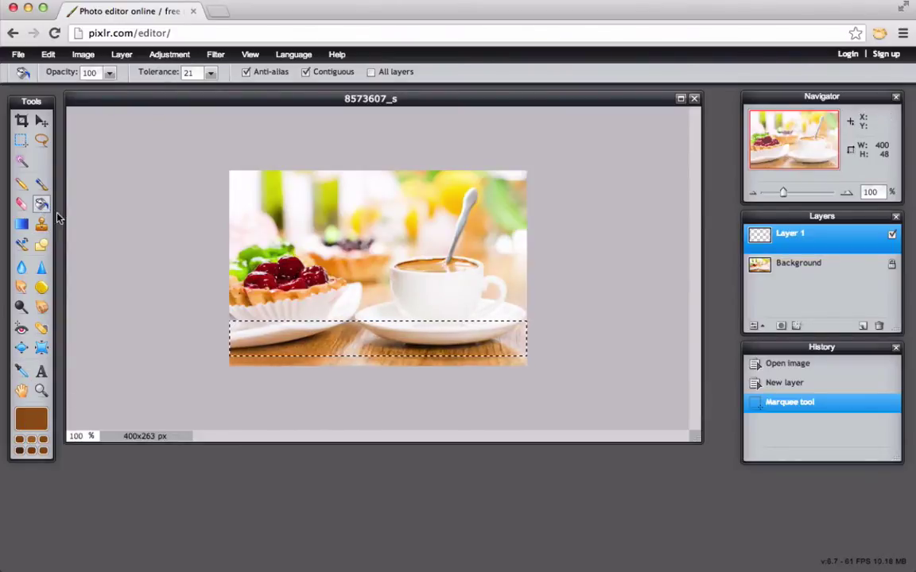
pyautogui.click(283, 333)
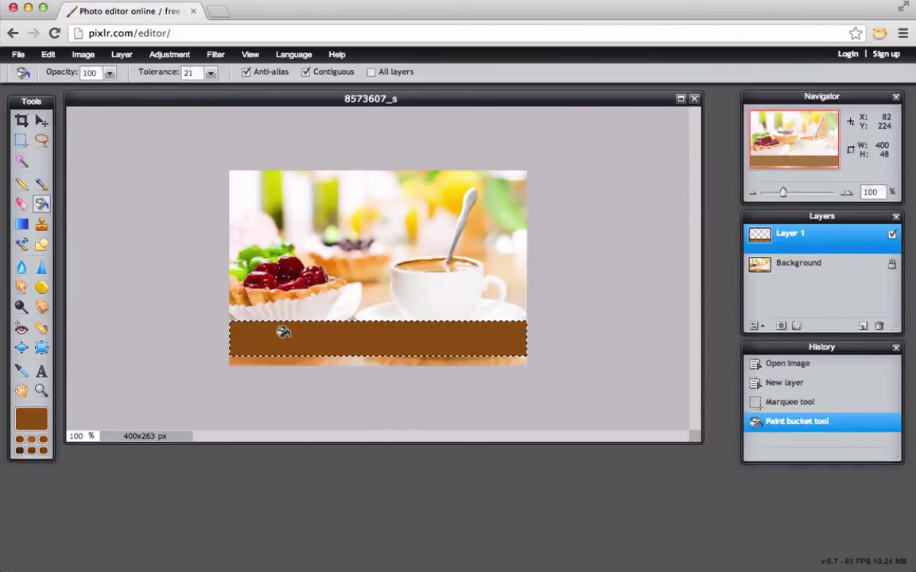
pyautogui.hotkey('ctrl', 'd')
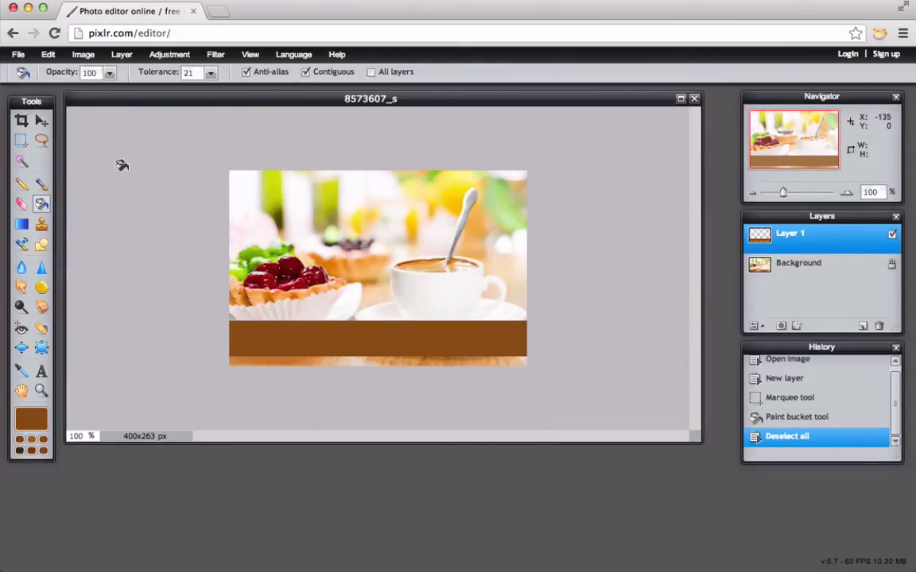
# Step: Add another new layer and place the text "CupCakeLucu.com" on the brown strip
pyautogui.click(863, 327)
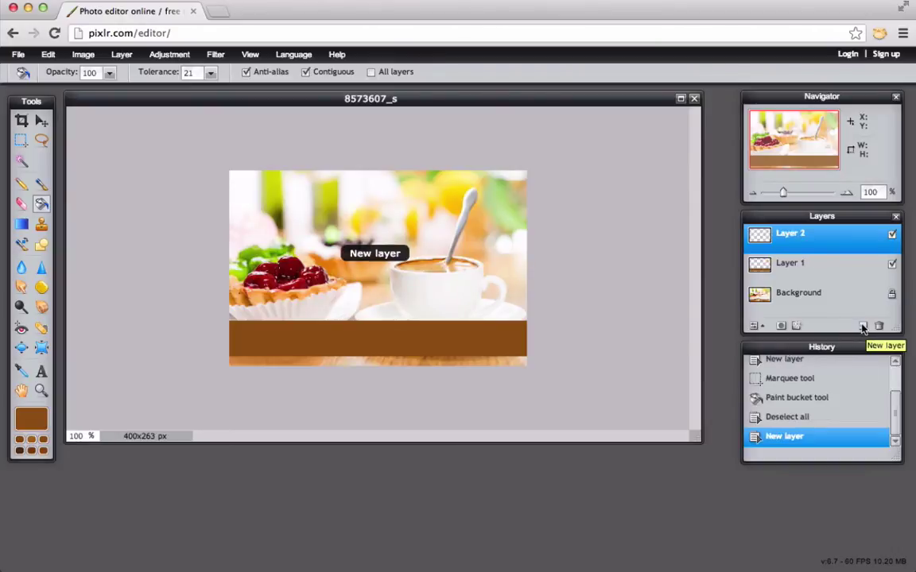
pyautogui.click(41, 372)
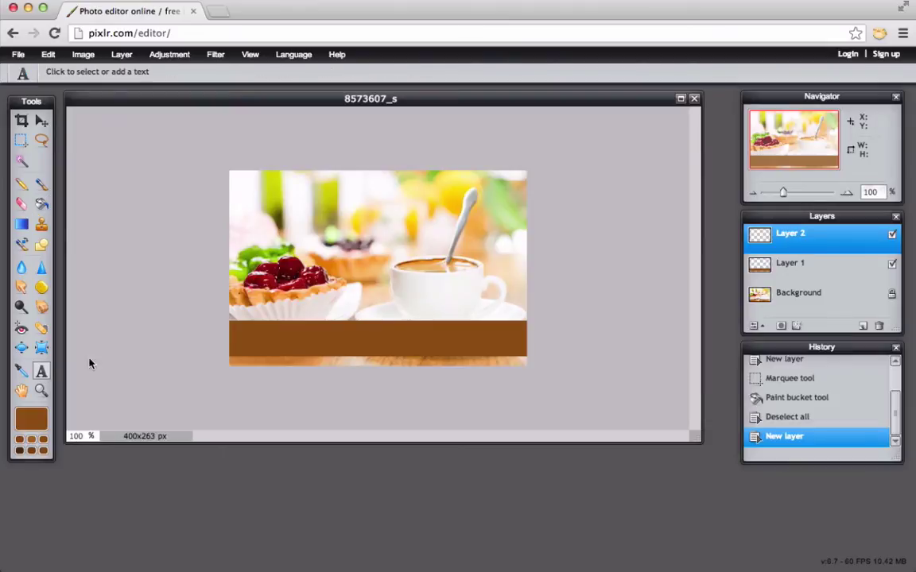
pyautogui.click(368, 320)
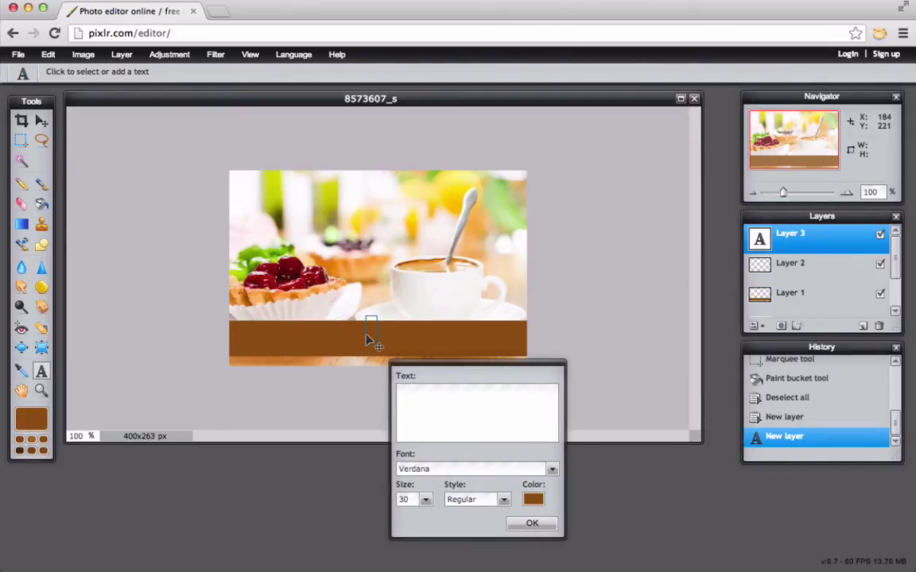
pyautogui.write('CupCakeL')
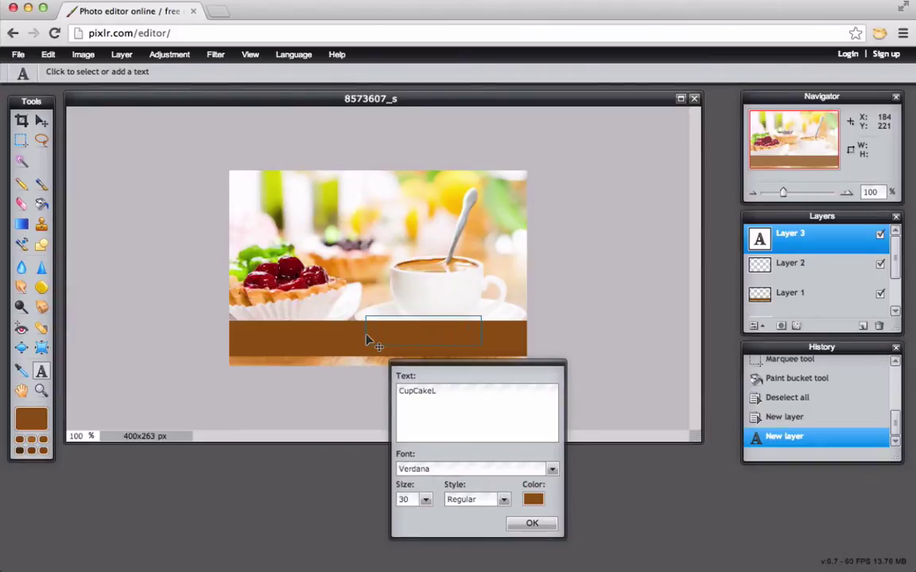
pyautogui.write('ucu.com')
# Step: Change the watermark text's colour to the off-white faf5f5 sampled from the coffee cup
pyautogui.moveTo(482, 401); pyautogui.dragTo(362, 391)
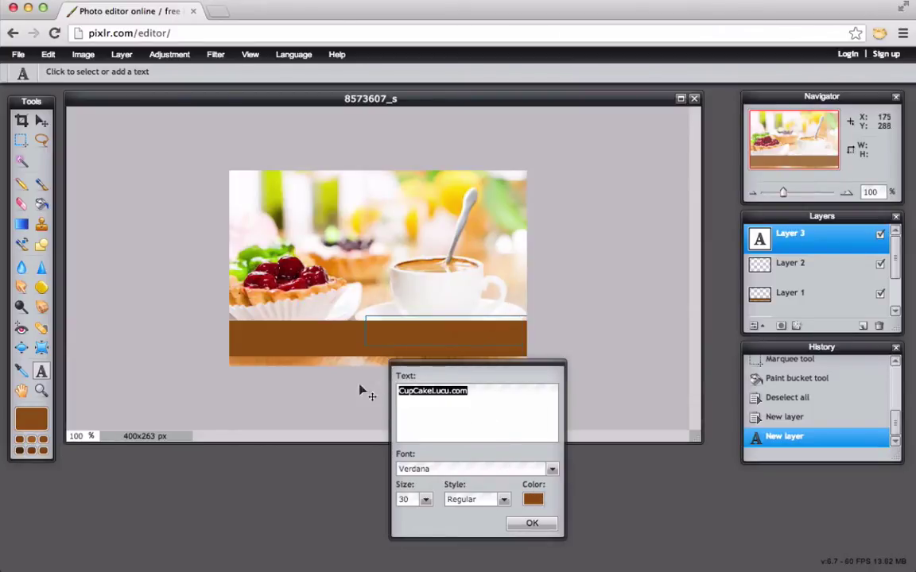
pyautogui.click(533, 499)
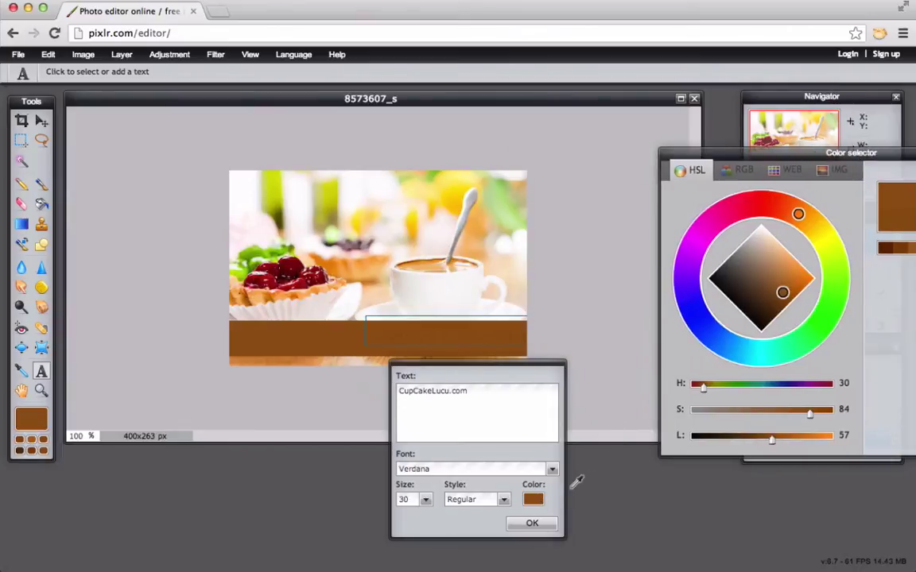
pyautogui.click(460, 281)
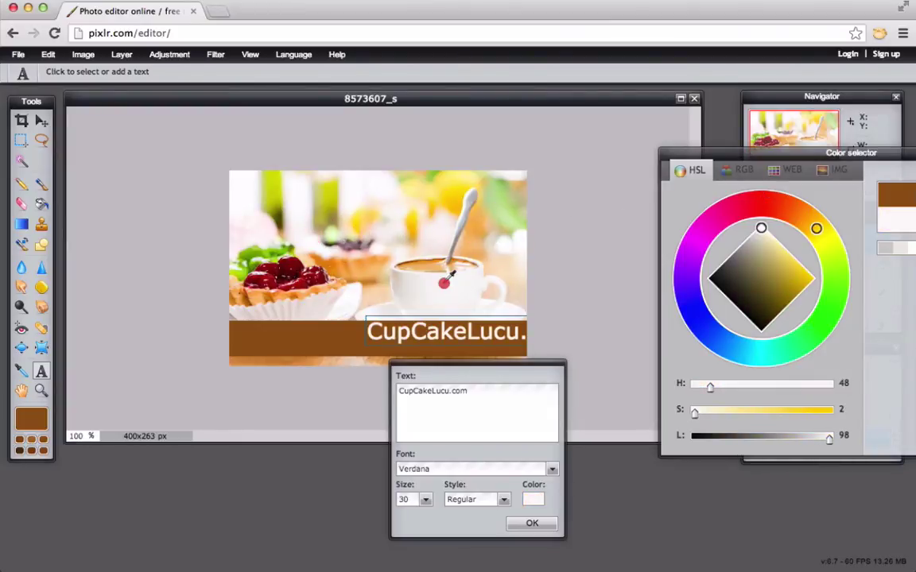
pyautogui.moveTo(777, 159); pyautogui.dragTo(696, 119)
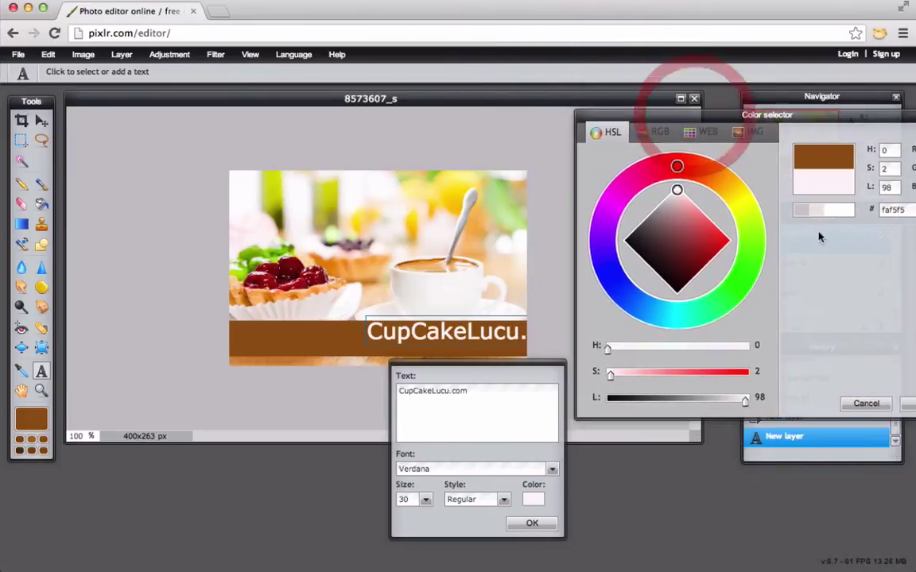
pyautogui.moveTo(858, 114); pyautogui.dragTo(828, 83)
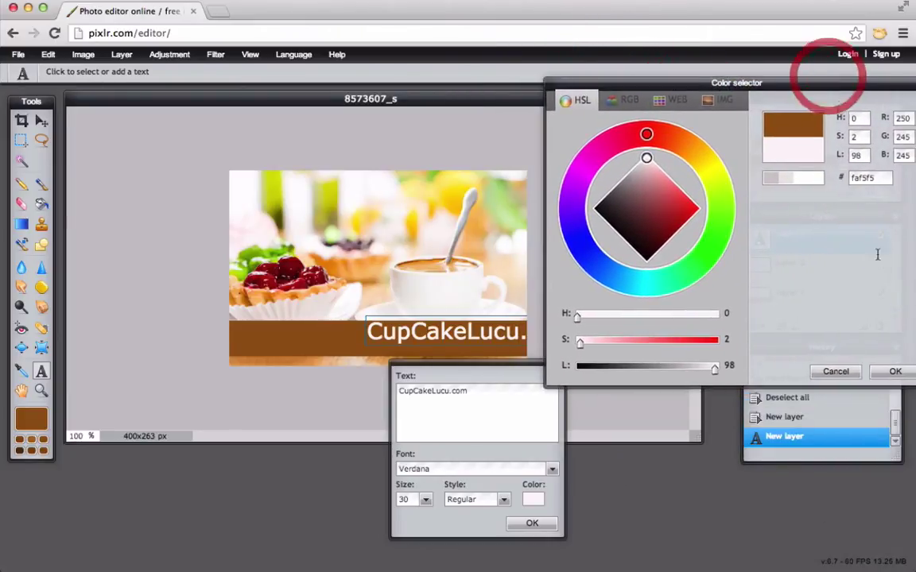
pyautogui.click(895, 372)
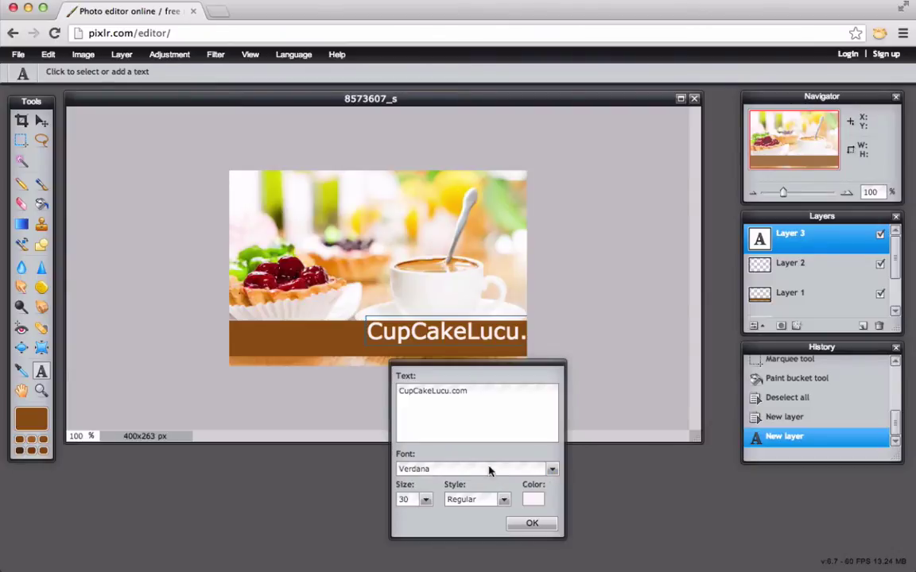
# Step: Set the watermark text's font to Zapfino
pyautogui.click(553, 471)
pyautogui.scroll(-20, 469, 515)
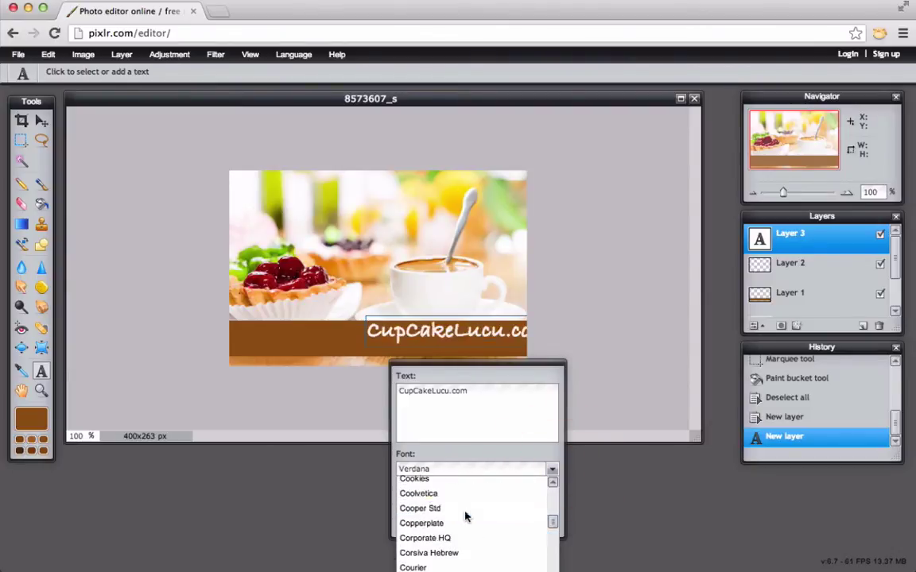
pyautogui.scroll(-20, 466, 517)
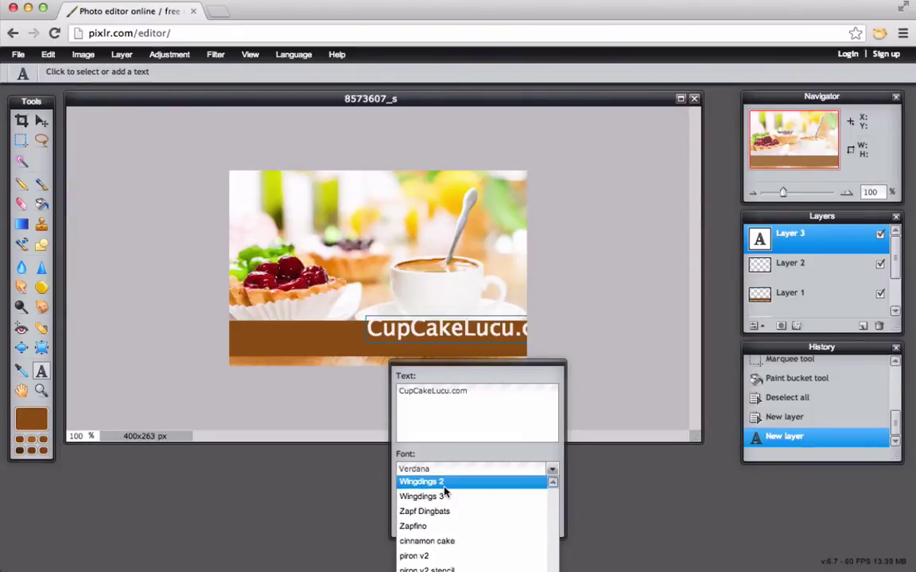
pyautogui.click(434, 527)
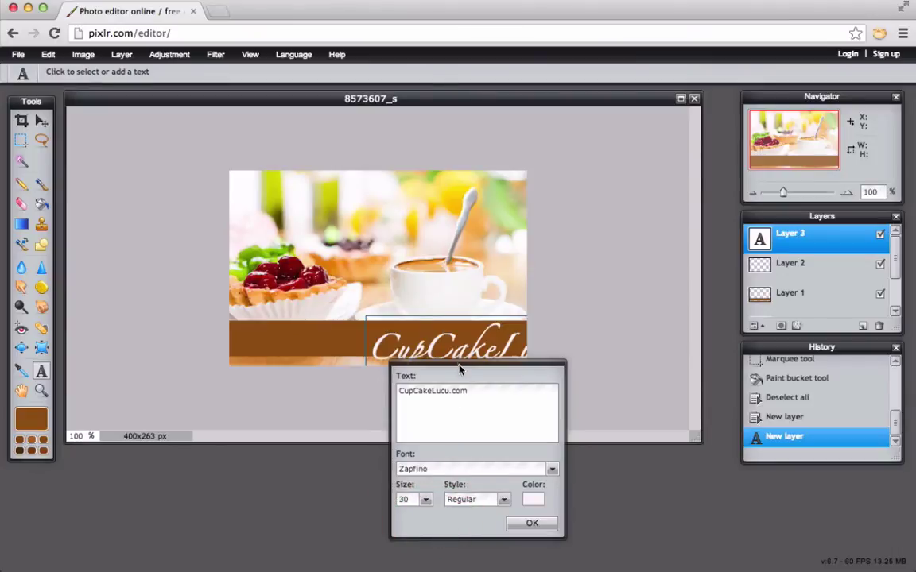
# Step: Reduce the watermark text to size 26 and position it inside the right-hand part of the brown strip
pyautogui.moveTo(458, 368); pyautogui.dragTo(382, 358)
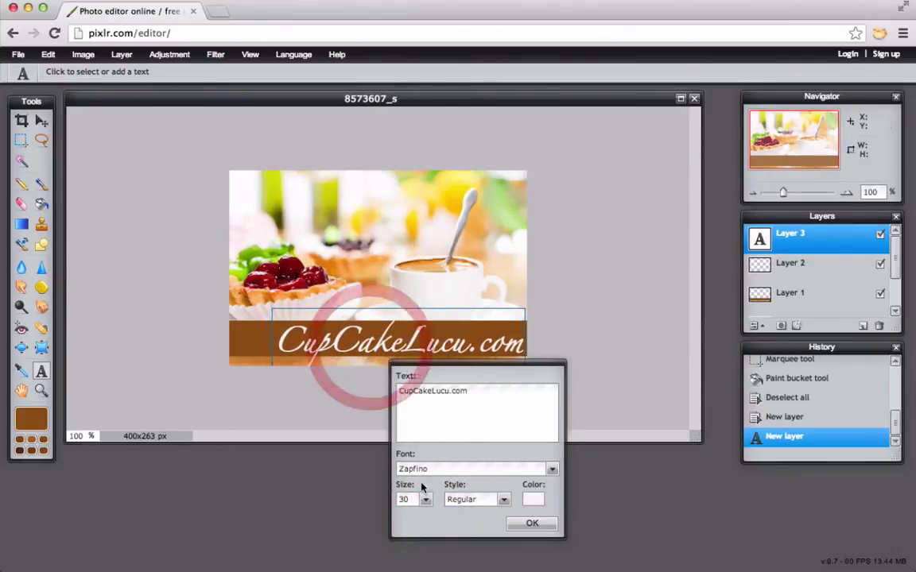
pyautogui.click(426, 500)
pyautogui.moveTo(373, 513)
pyautogui.mouseDown()
pyautogui.moveTo(360, 513)
pyautogui.moveTo(367, 515)
pyautogui.mouseUp()
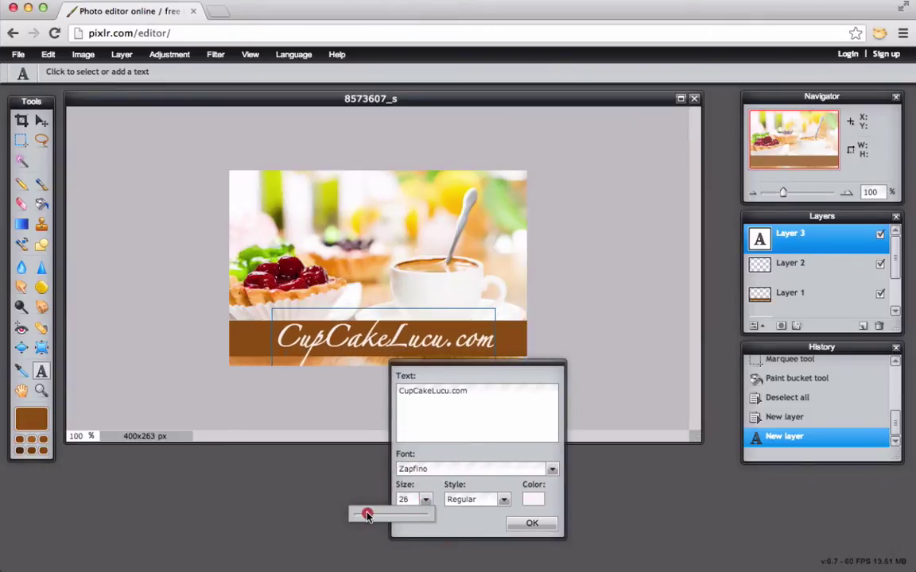
pyautogui.moveTo(416, 338); pyautogui.dragTo(441, 349)
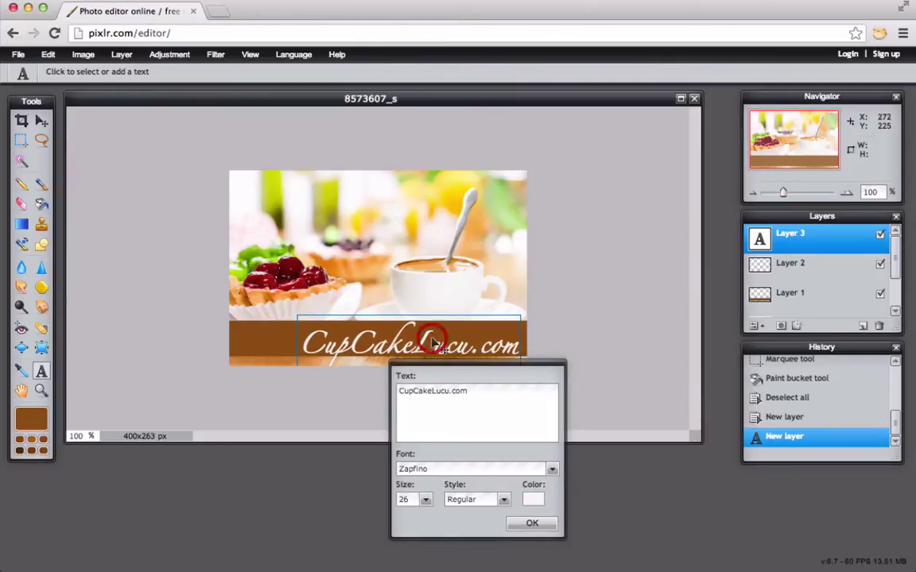
pyautogui.click(535, 526)
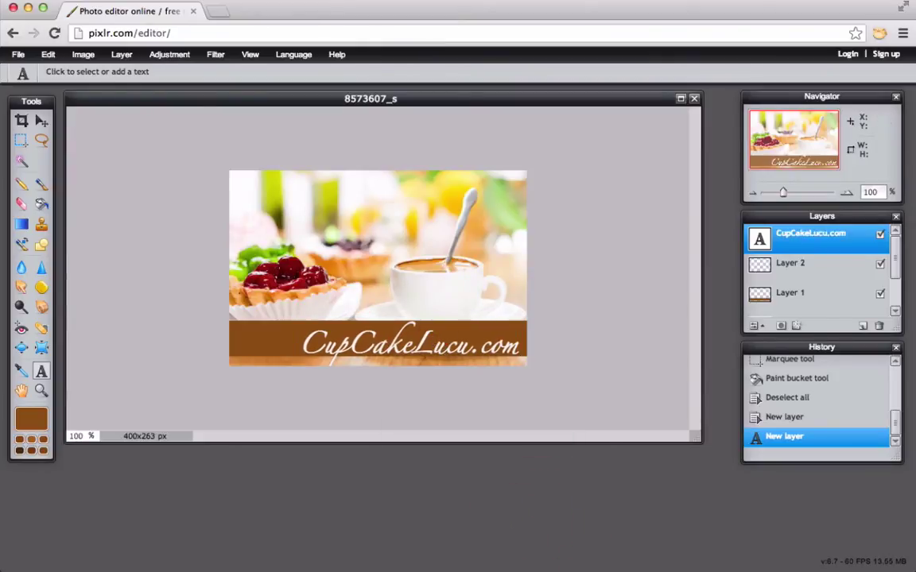
# Step: Hide the empty Layer 2 between the text layer and the brown strip's layer
pyautogui.click(796, 294)
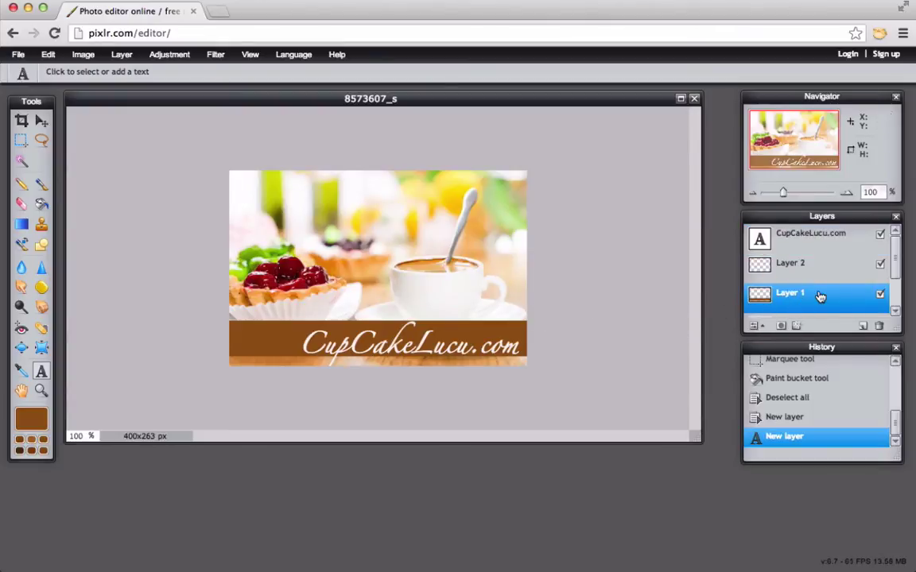
pyautogui.scroll(-2, 830, 266)
pyautogui.click(831, 257)
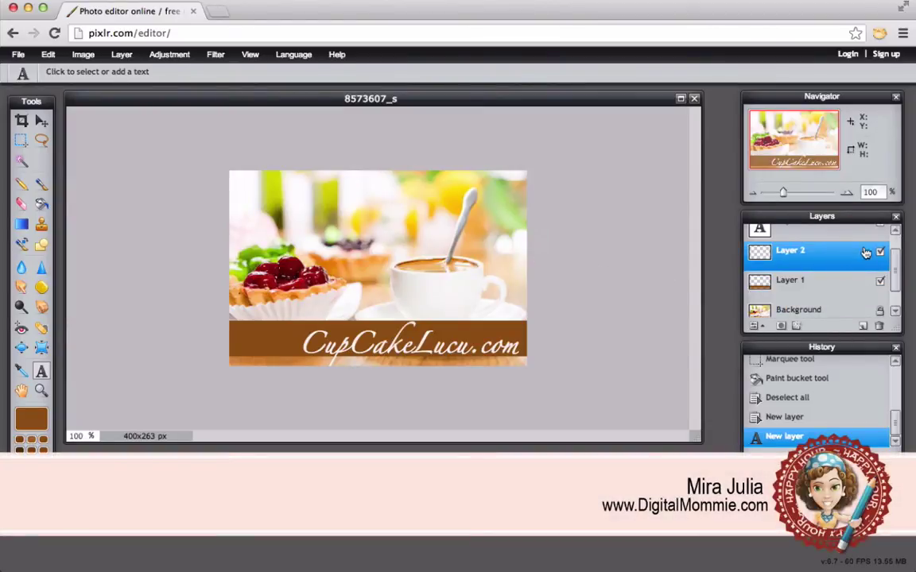
pyautogui.click(880, 251)
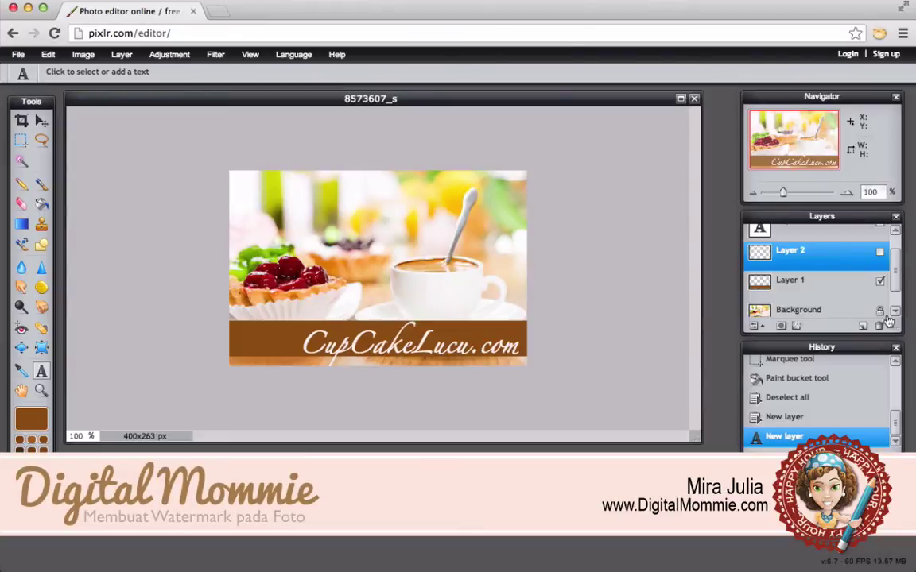
# Step: Delete the empty Layer 2 and check the remaining layers by selecting each one in turn
pyautogui.click(879, 326)
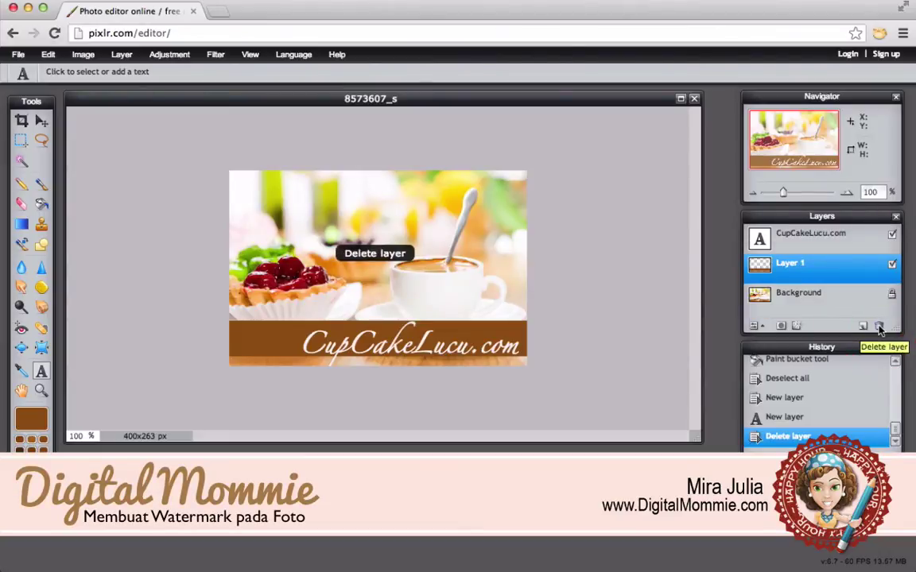
pyautogui.click(806, 293)
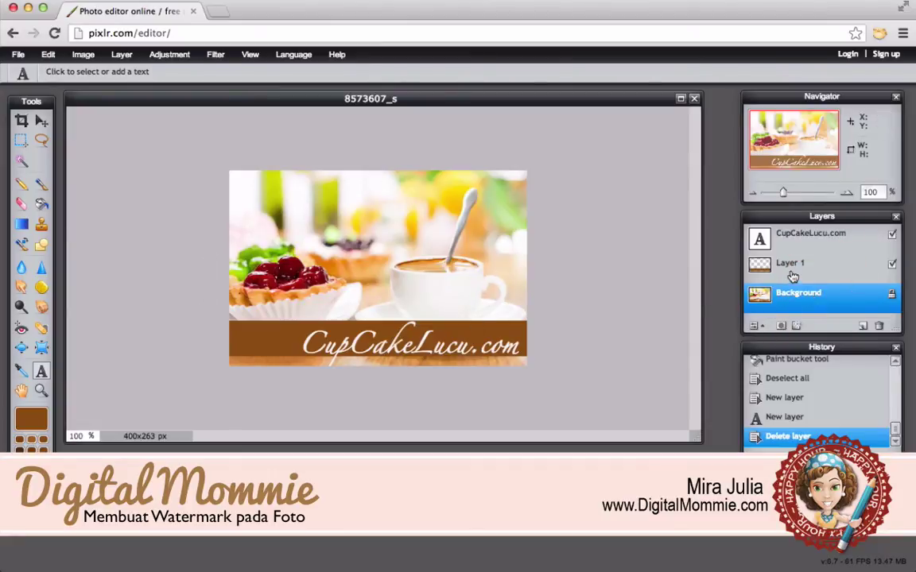
pyautogui.click(787, 263)
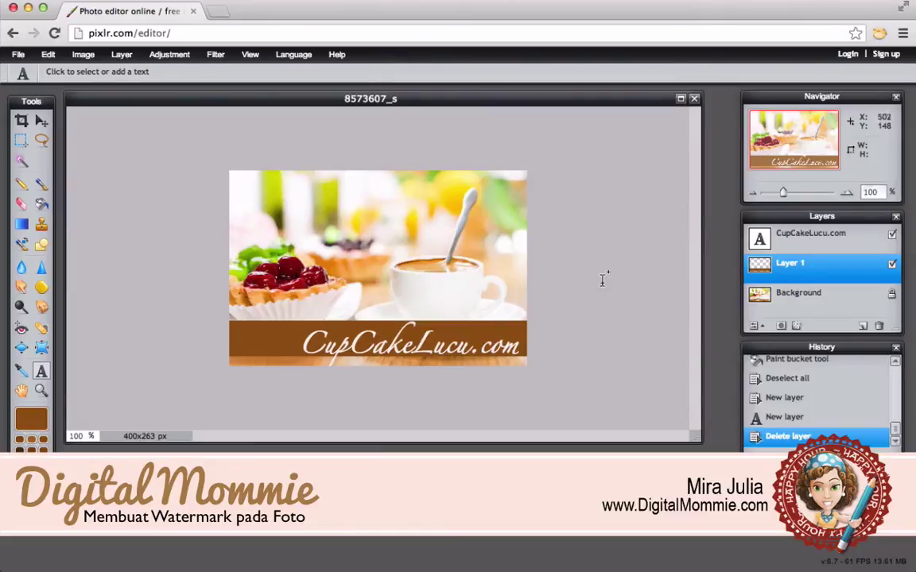
pyautogui.click(783, 243)
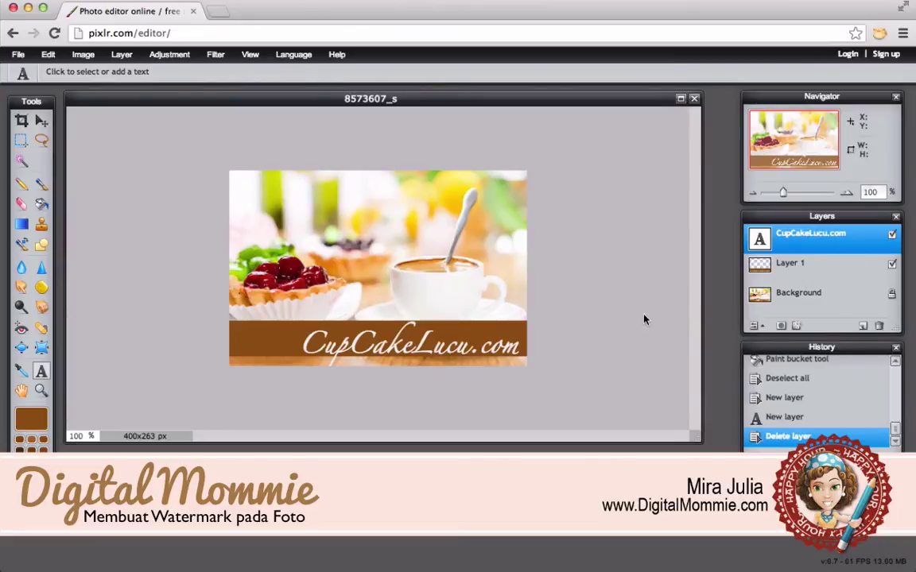
# Step: Lower the opacity of the brown strip's layer, Layer 1, to 44
pyautogui.click(836, 265)
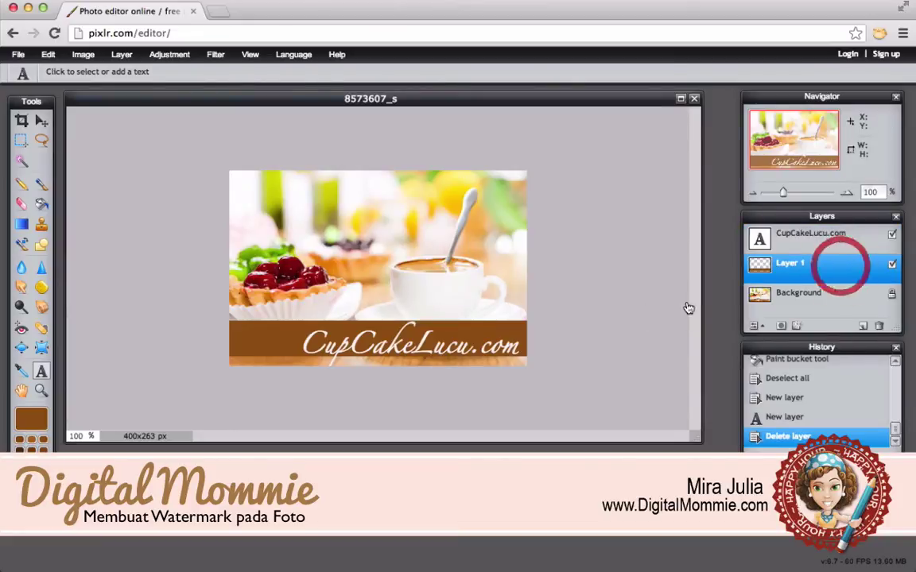
pyautogui.click(755, 328)
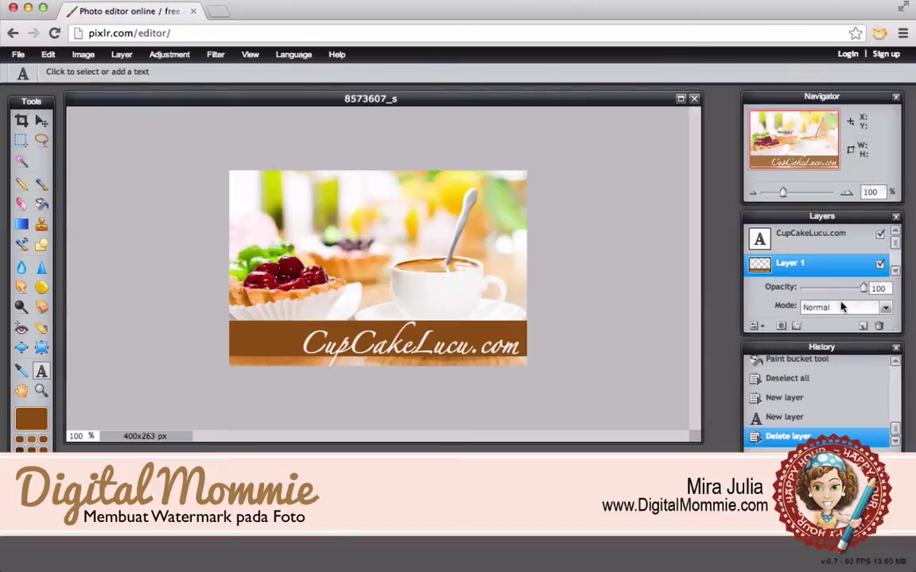
pyautogui.moveTo(862, 291); pyautogui.dragTo(828, 289)
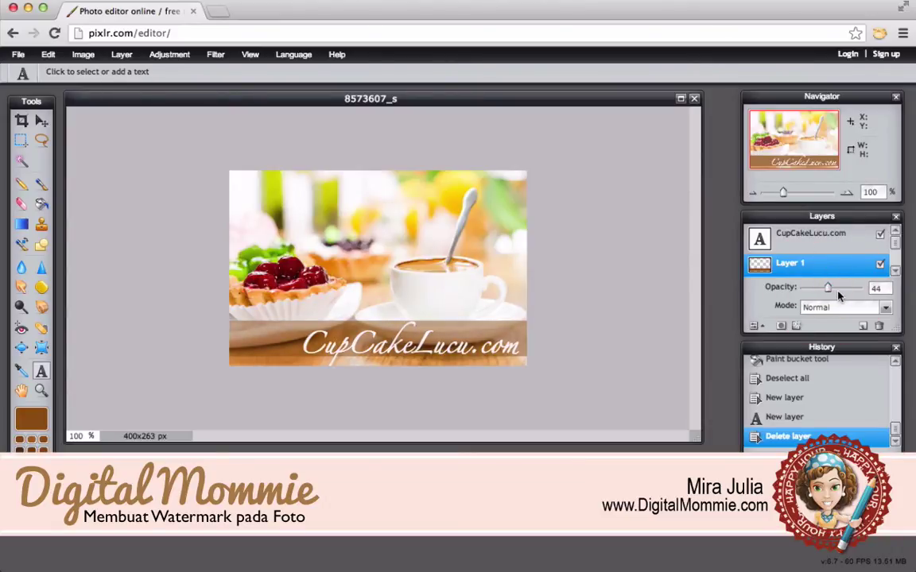
# Step: Add a drop shadow with distance 3 and size 5 to the CupCakeLucu.com text layer
pyautogui.click(787, 237)
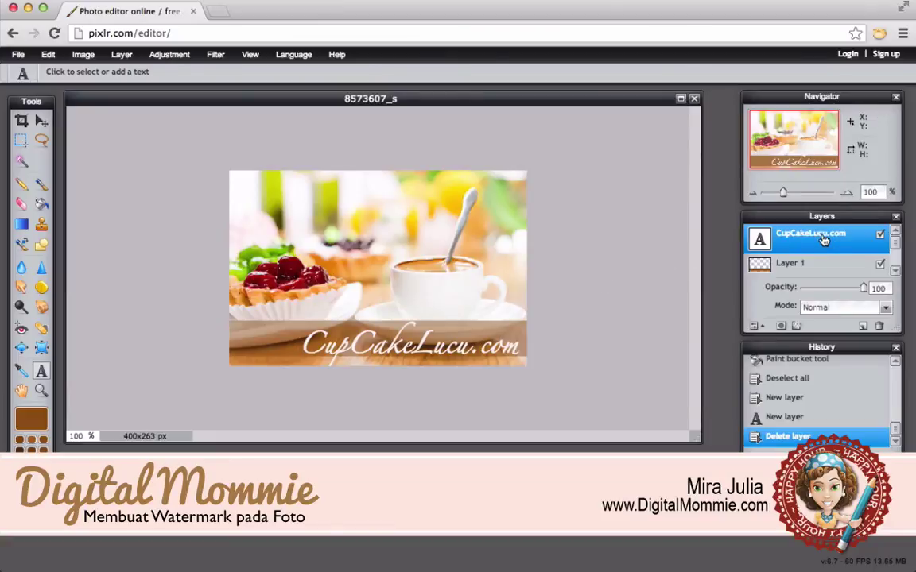
pyautogui.click(796, 327)
pyautogui.click(593, 105)
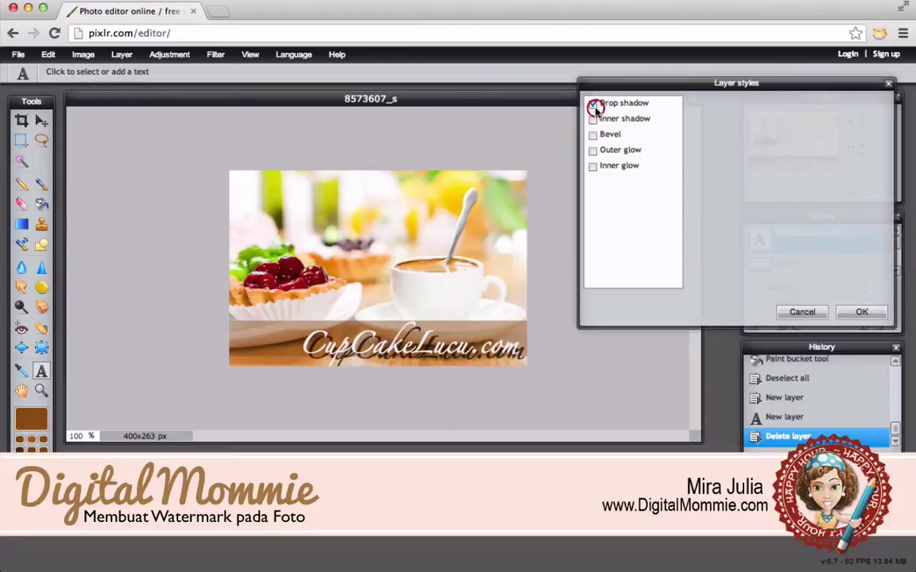
pyautogui.click(628, 104)
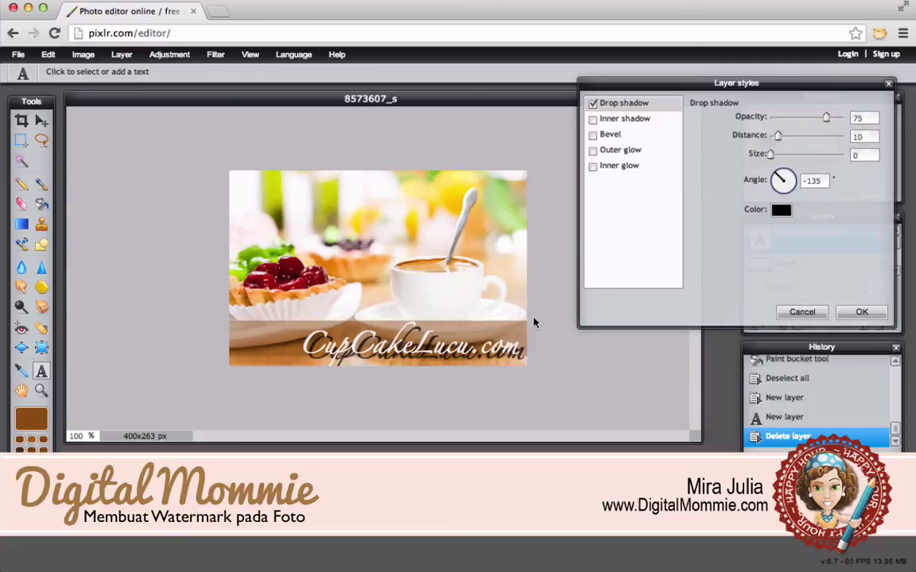
pyautogui.moveTo(776, 140)
pyautogui.mouseDown()
pyautogui.moveTo(789, 143)
pyautogui.moveTo(772, 147)
pyautogui.mouseUp()
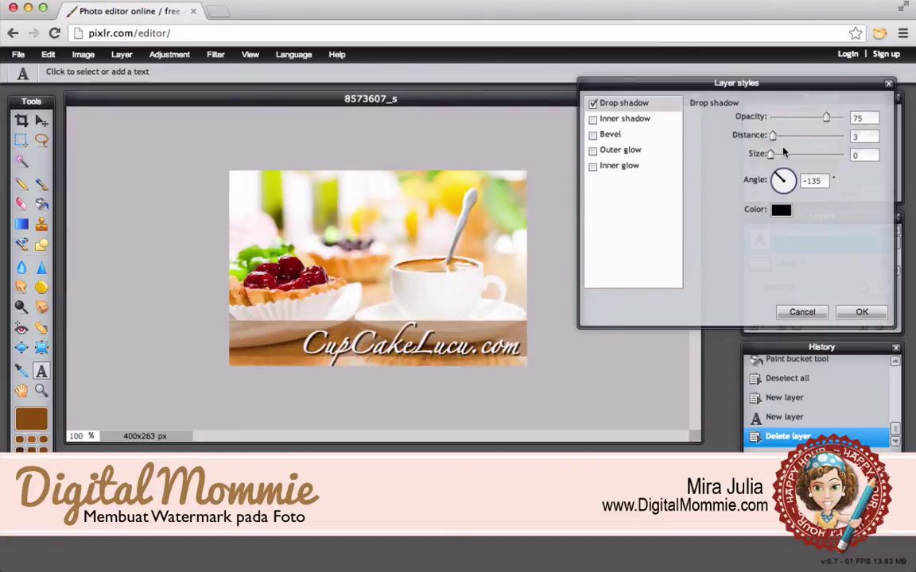
pyautogui.moveTo(770, 154); pyautogui.dragTo(775, 156)
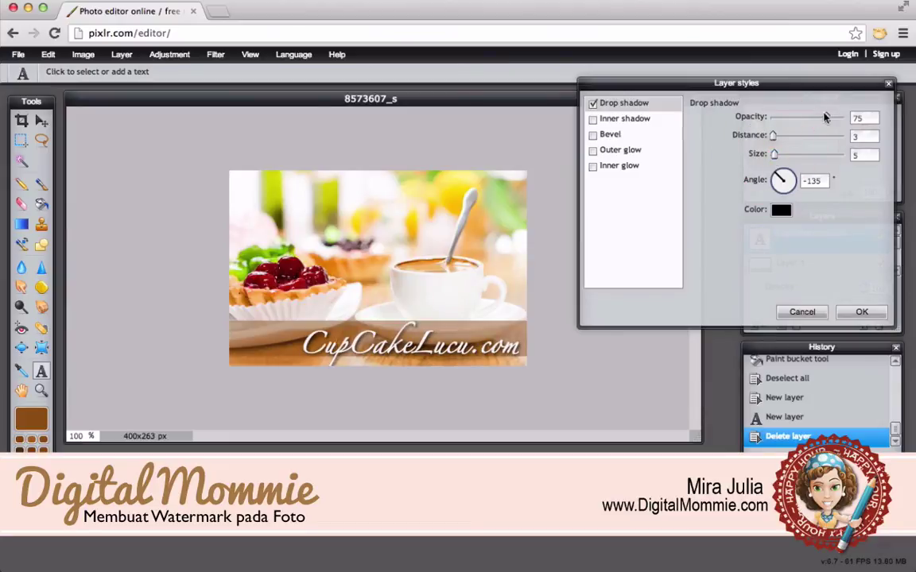
pyautogui.moveTo(826, 117)
pyautogui.mouseDown()
pyautogui.moveTo(772, 119)
pyautogui.moveTo(861, 120)
pyautogui.moveTo(827, 129)
pyautogui.mouseUp()
pyautogui.click(864, 315)
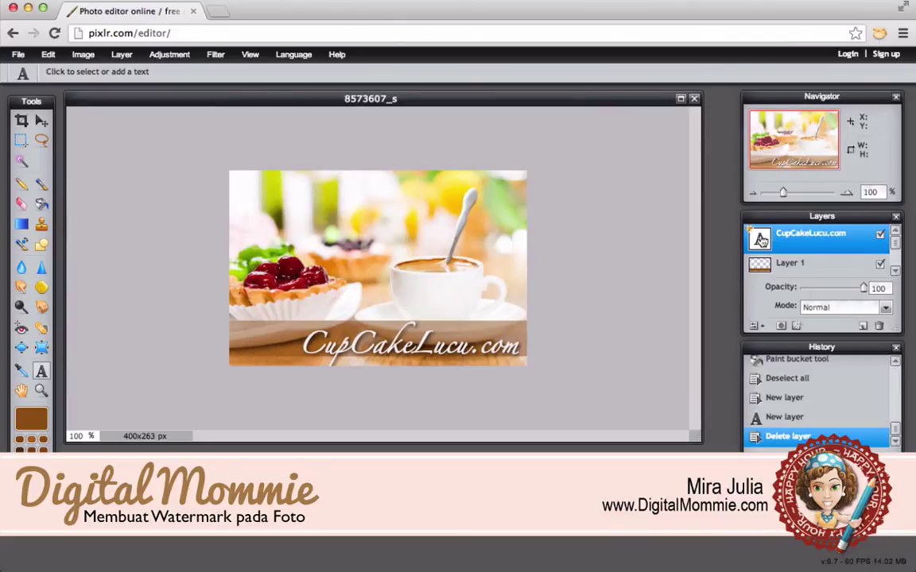
# Step: Enlarge the watermark text to size 30 and reposition it within the right-hand part of the translucent strip
pyautogui.click(466, 353)
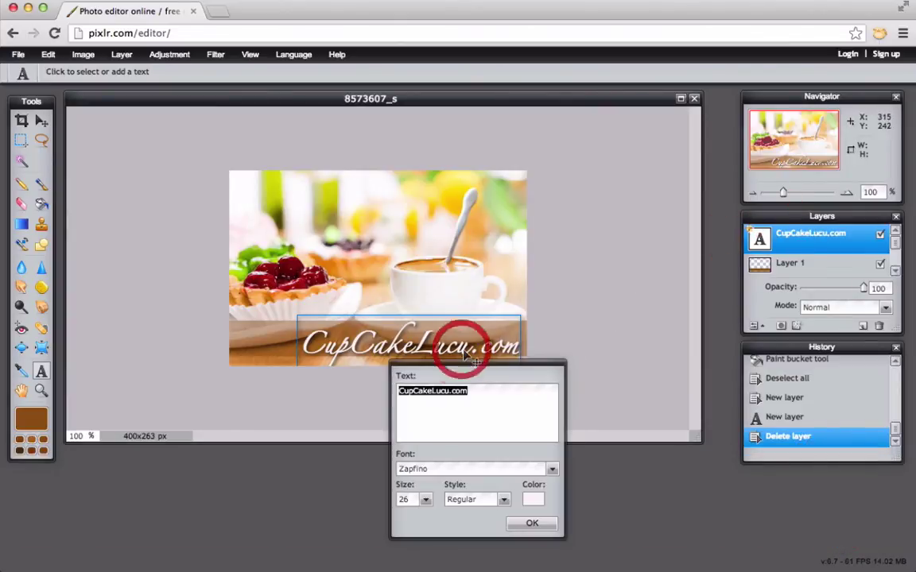
pyautogui.click(426, 500)
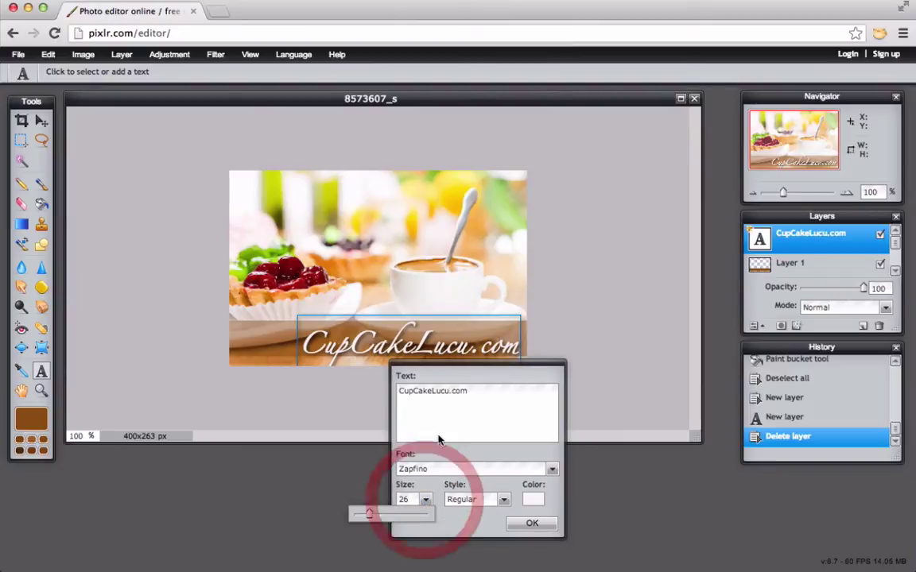
pyautogui.moveTo(466, 375); pyautogui.dragTo(621, 308)
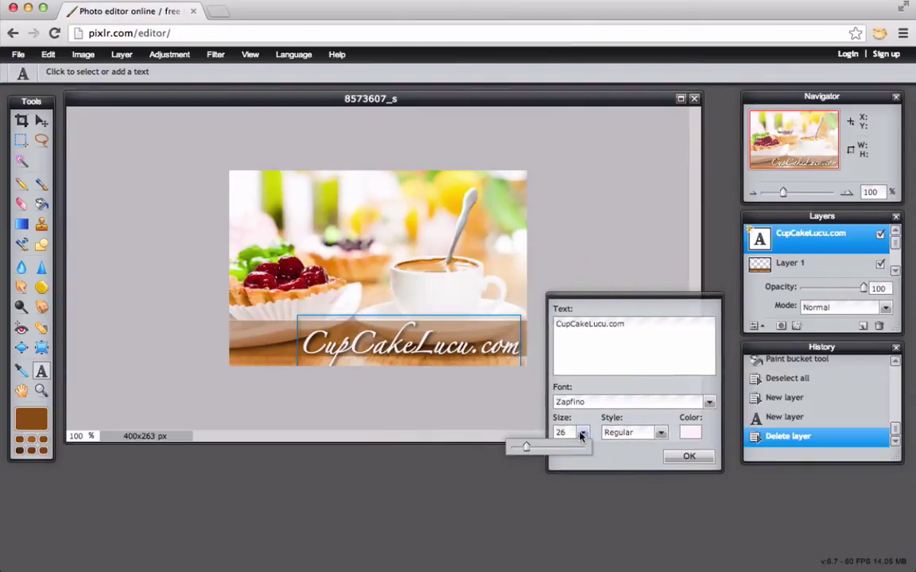
pyautogui.moveTo(525, 447); pyautogui.dragTo(530, 449)
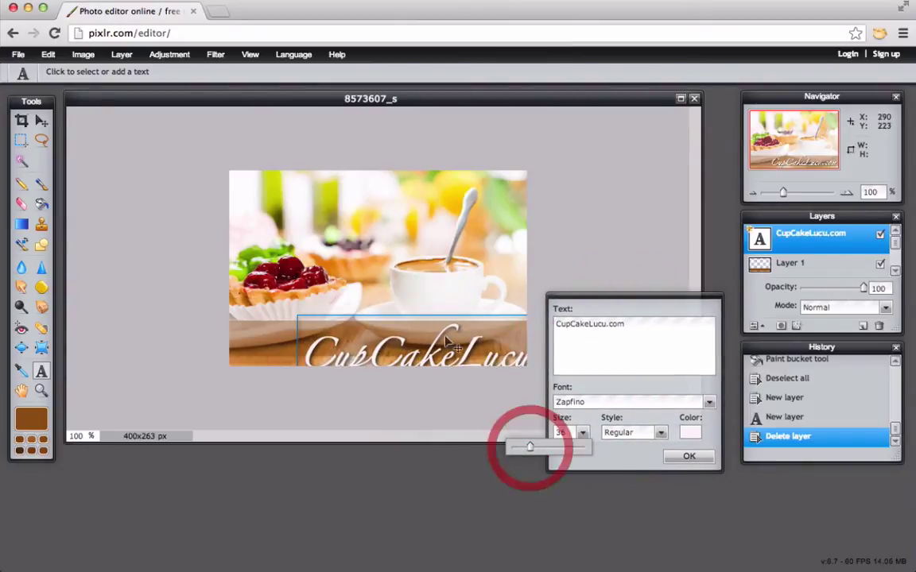
pyautogui.moveTo(445, 354); pyautogui.dragTo(386, 341)
pyautogui.click(582, 433)
pyautogui.moveTo(530, 449); pyautogui.dragTo(527, 449)
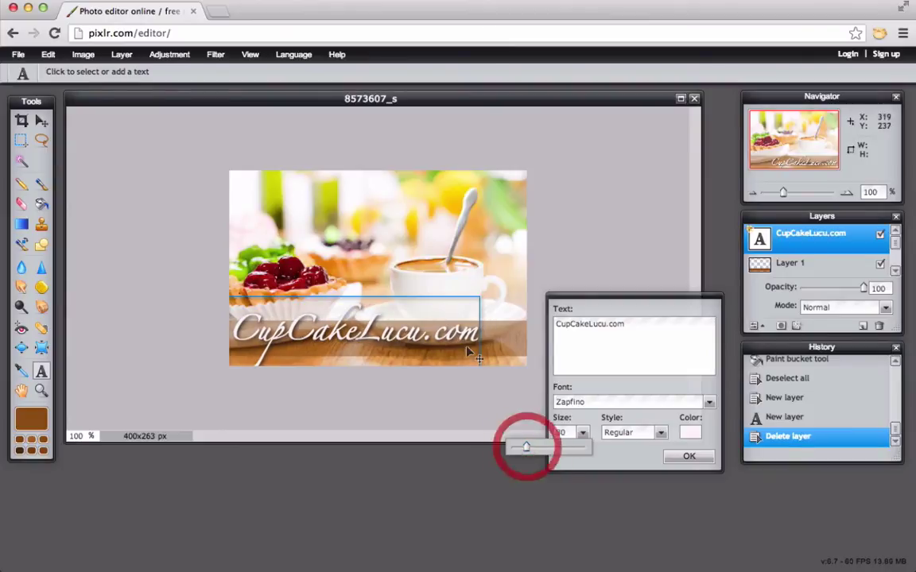
pyautogui.moveTo(451, 344); pyautogui.dragTo(493, 355)
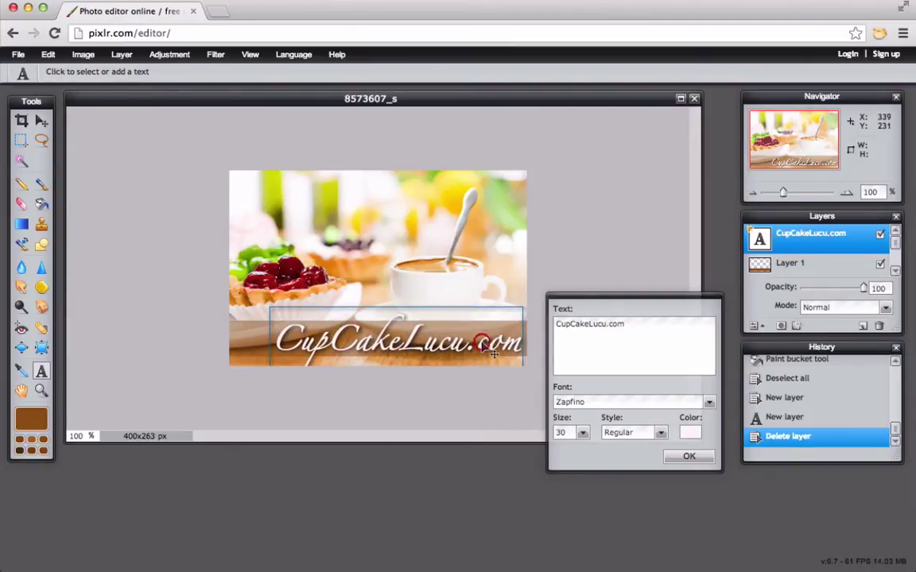
pyautogui.click(687, 457)
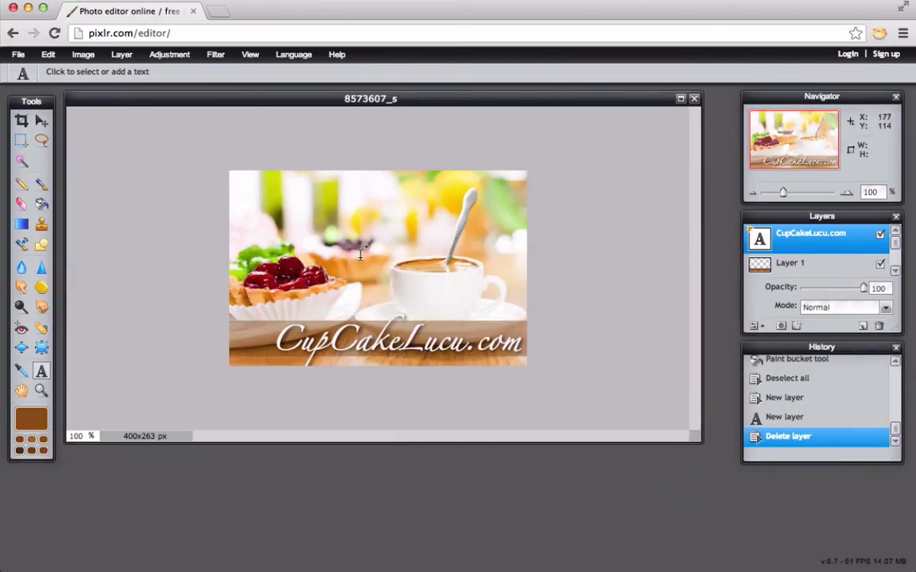
# Step: Save the image to the Desktop as a JPEG named cupcakelucu
pyautogui.click(17, 54)
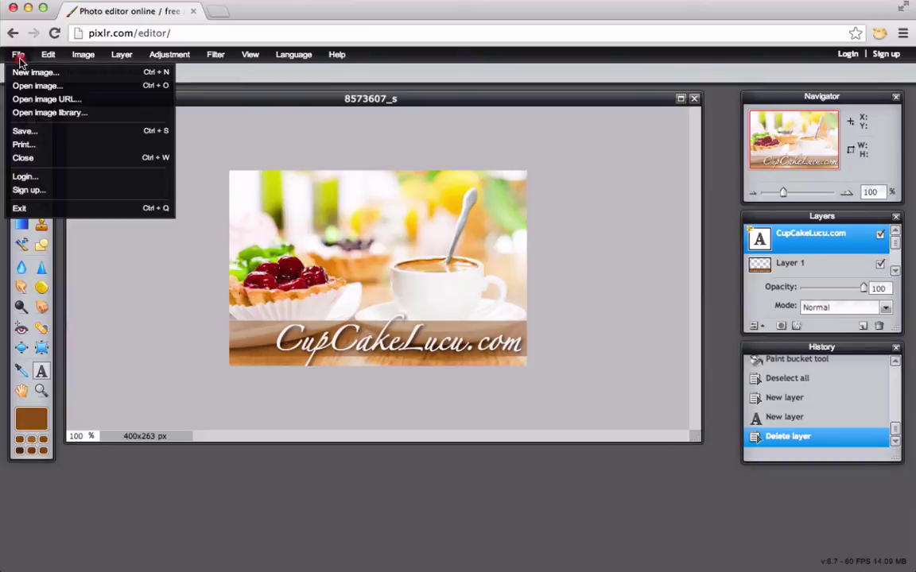
pyautogui.click(38, 132)
pyautogui.moveTo(546, 225); pyautogui.dragTo(458, 212)
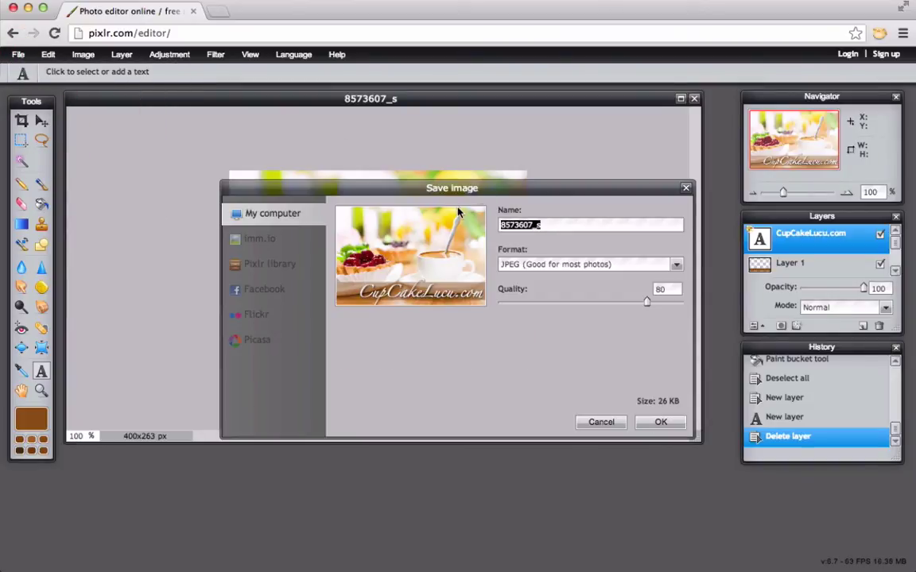
pyautogui.write('cupcakelucu')
pyautogui.click(675, 423)
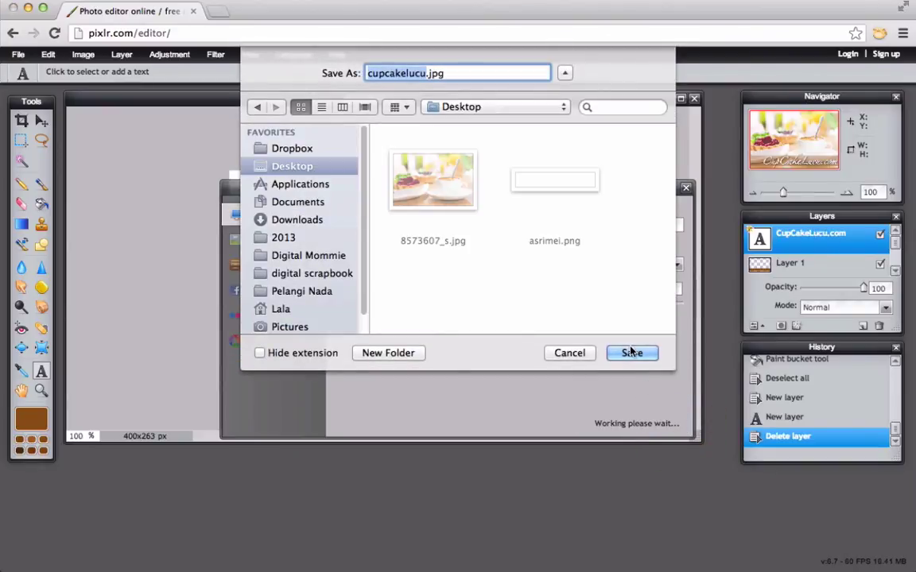
pyautogui.click(631, 352)
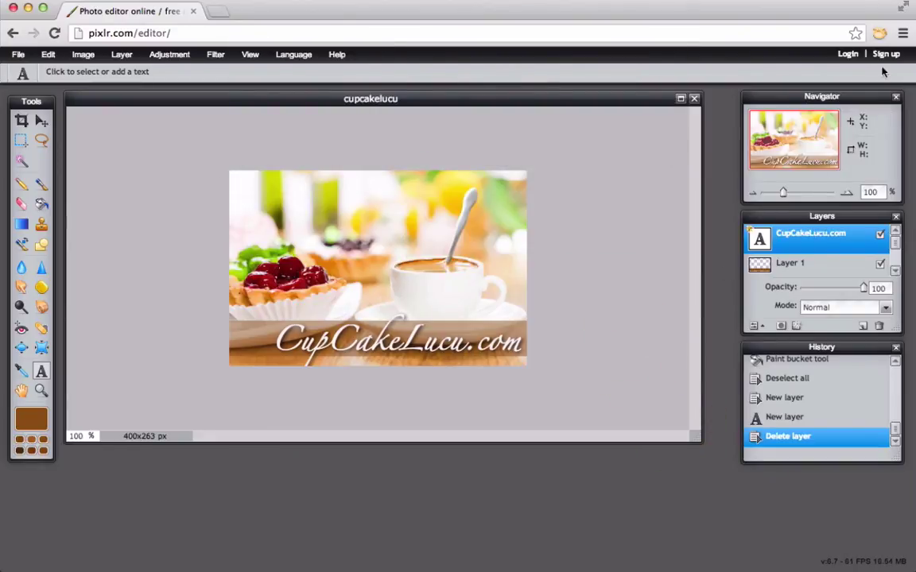
# Step: Switch to the Desktop folder in Finder, open 8573607_s.jpg and cupcakelucu.jpg, and place them side by side to compare
pyautogui.rightClick(906, 32)
pyautogui.click(818, 9)
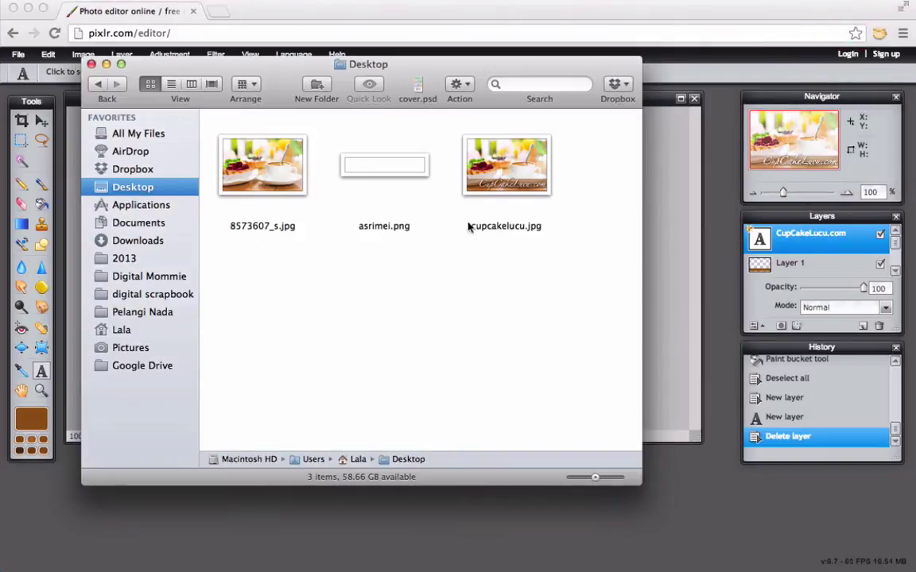
pyautogui.click(271, 176)
pyautogui.doubleClick(271, 176)
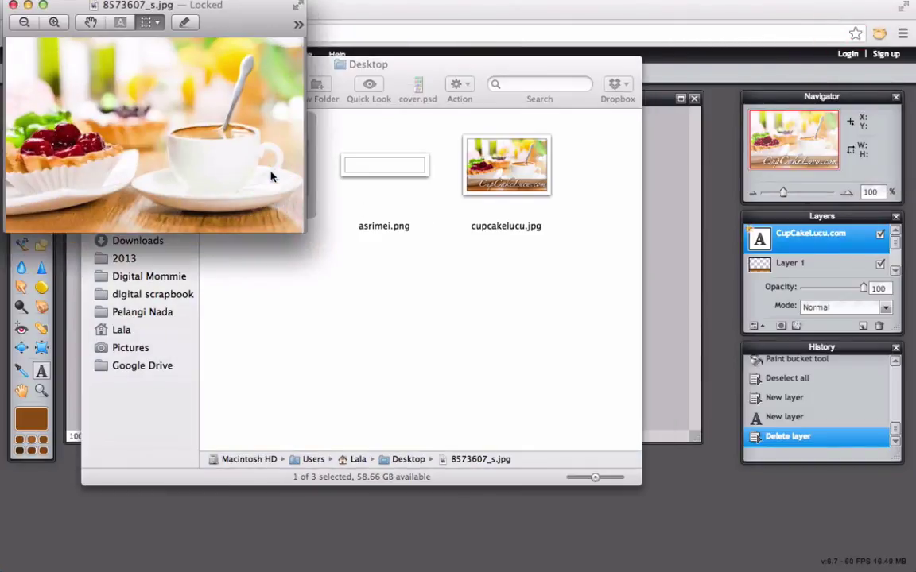
pyautogui.doubleClick(455, 148)
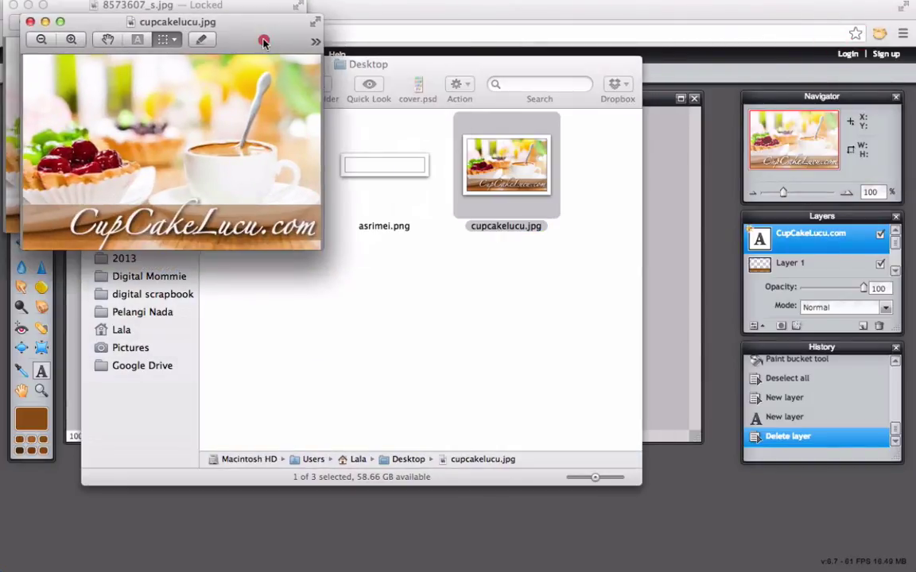
pyautogui.moveTo(265, 42); pyautogui.dragTo(555, 26)
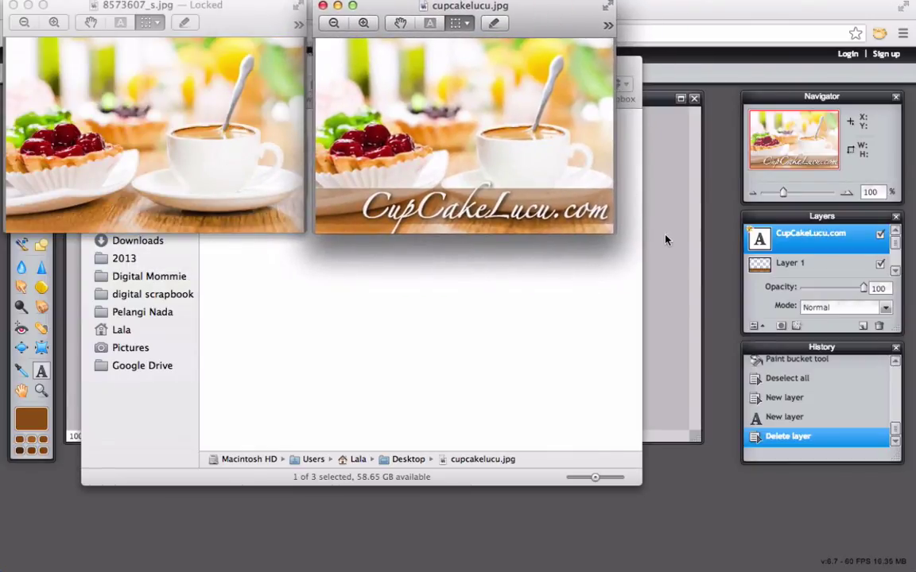